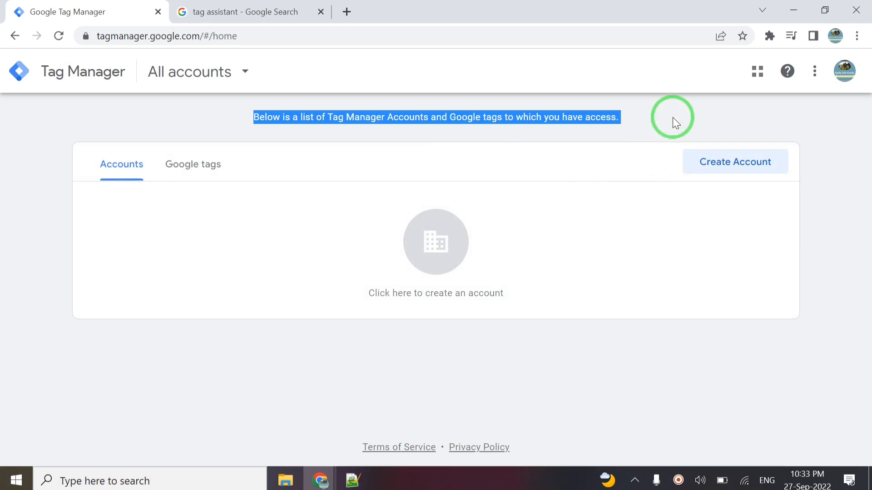
- Start a new Tag Manager account, paste in the account name and set the country to India
left_click(674, 118)
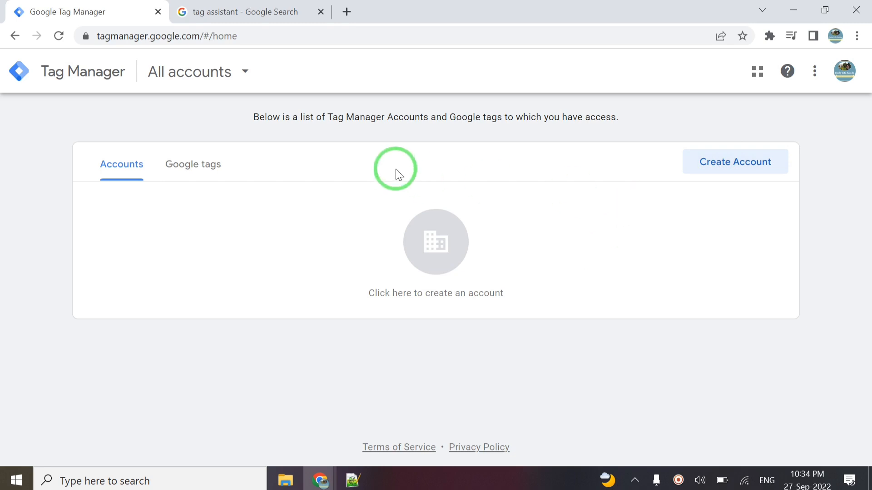
left_click(709, 166)
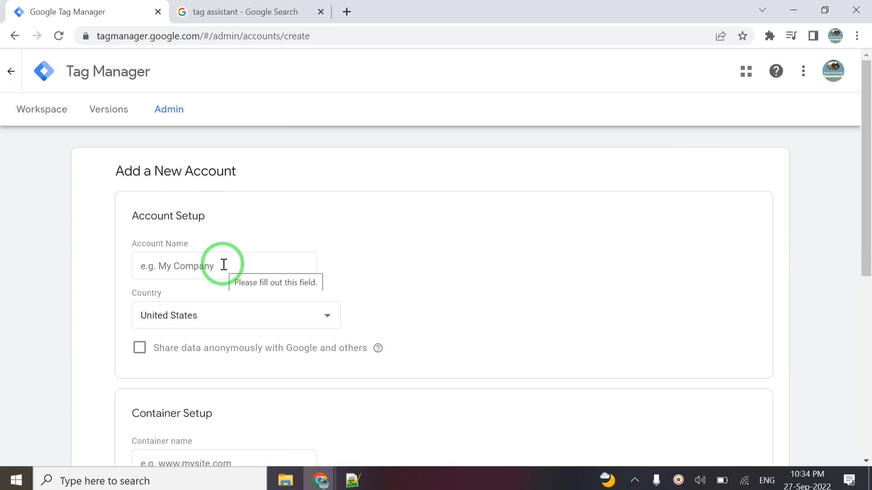
left_click(223, 265)
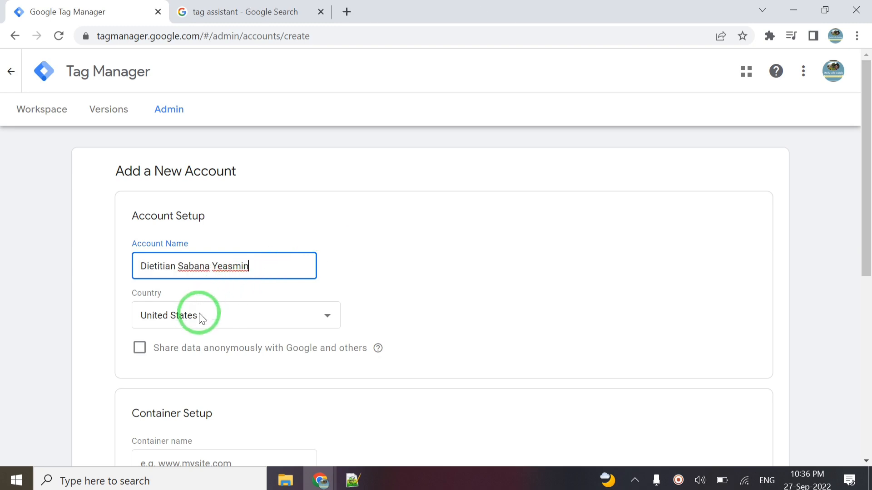
left_click(201, 317)
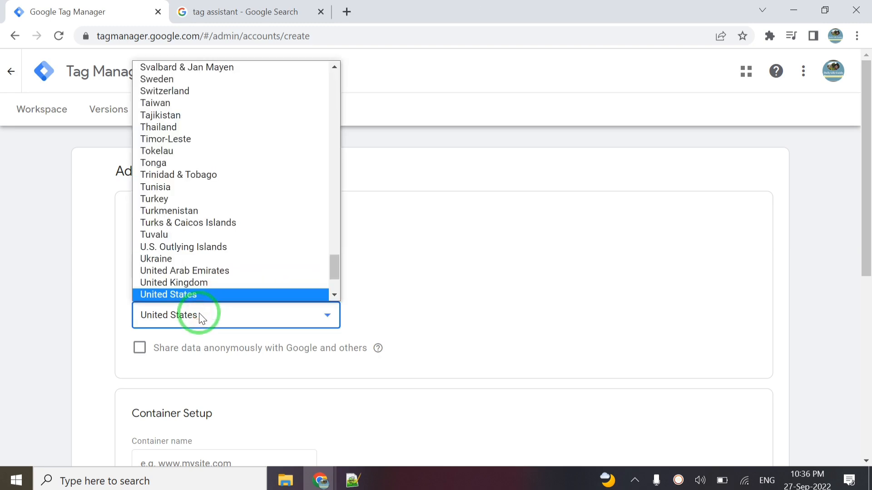
key("i")
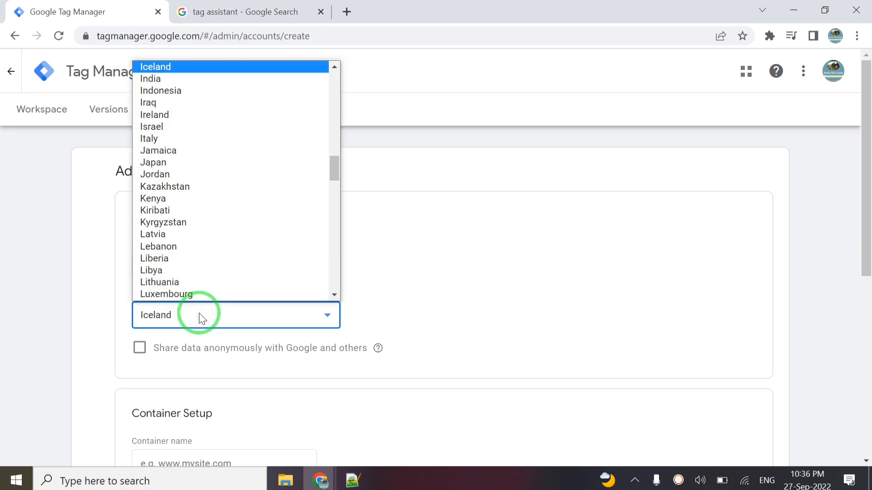
left_click(168, 79)
scroll(96, 341, "down", 6)
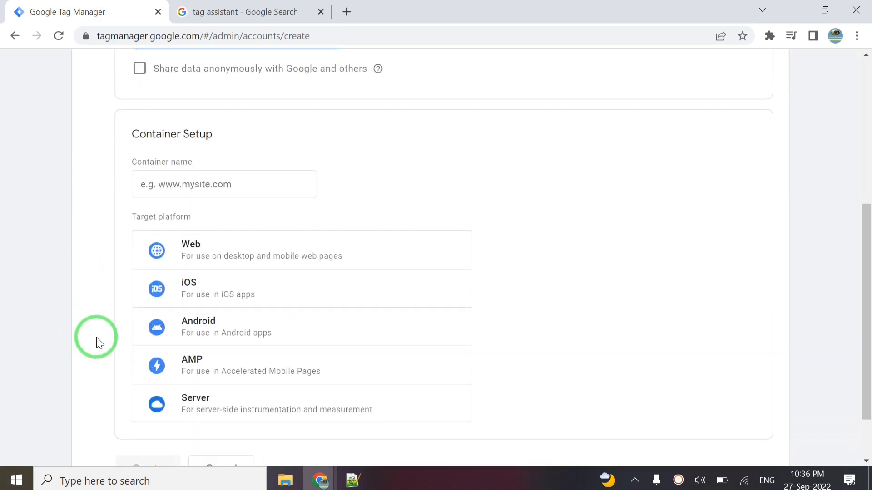
left_click(215, 182)
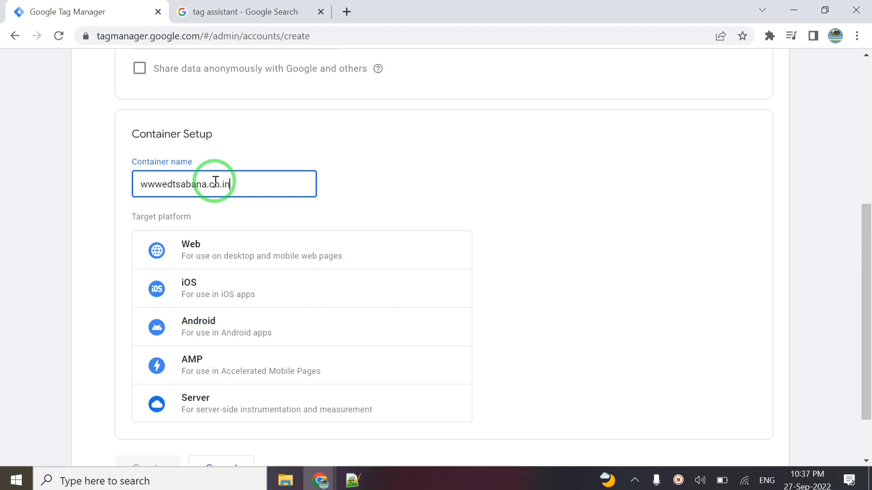
left_click(167, 186)
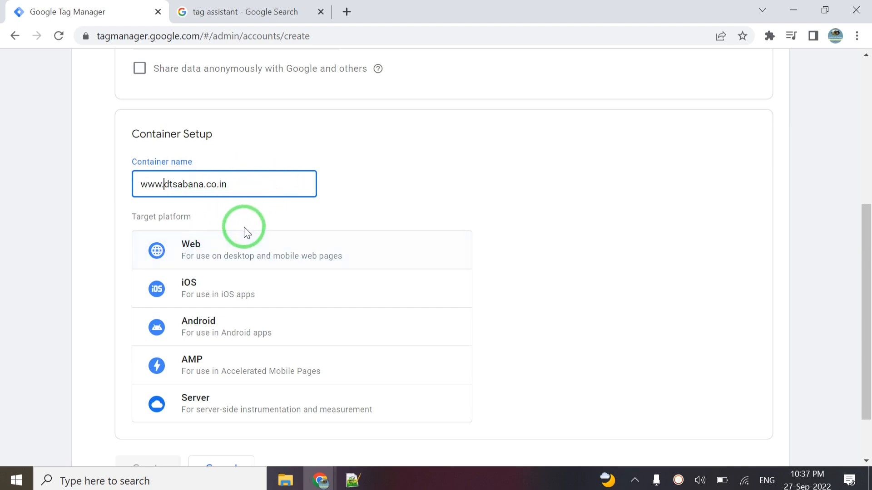
left_click(216, 251)
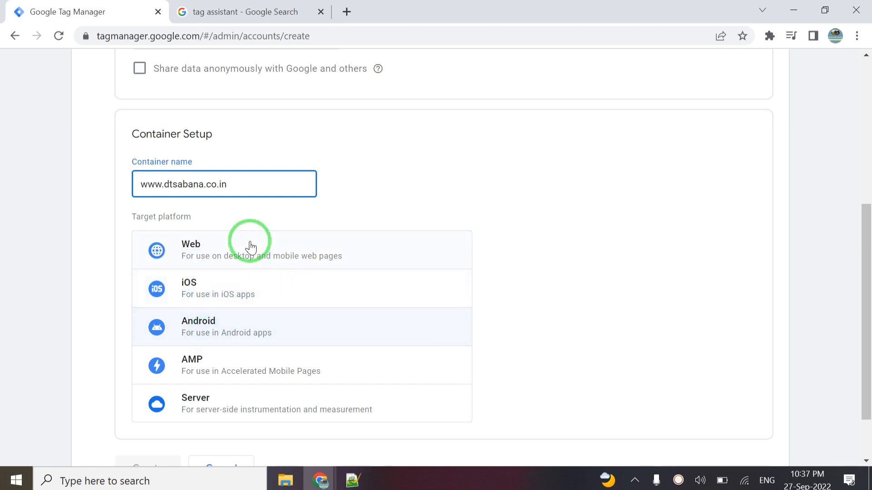
left_click(200, 256)
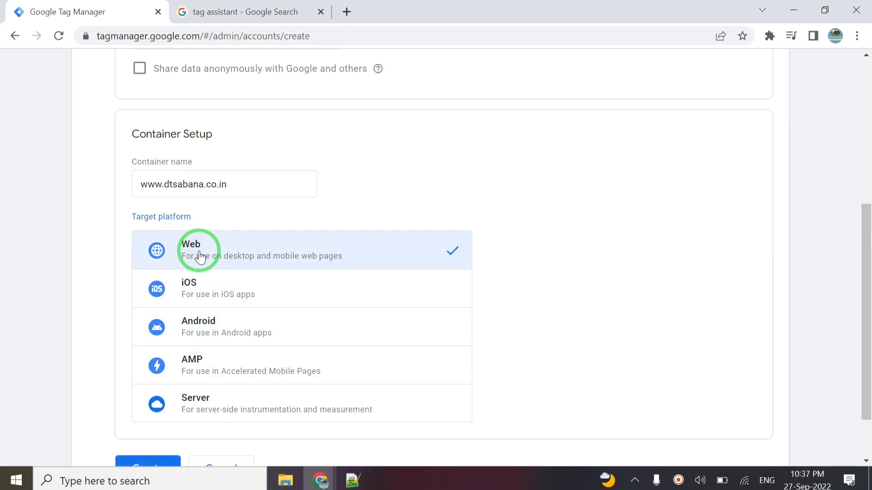
scroll(571, 262, "down", 2)
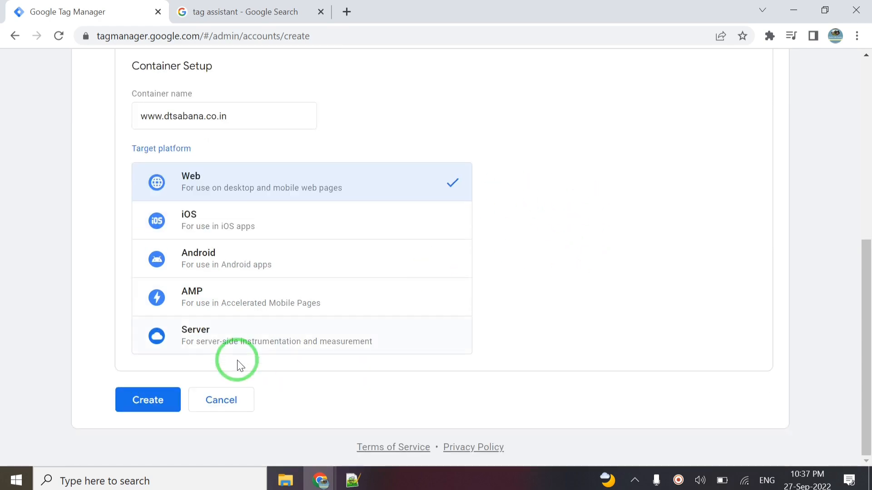
left_click(139, 408)
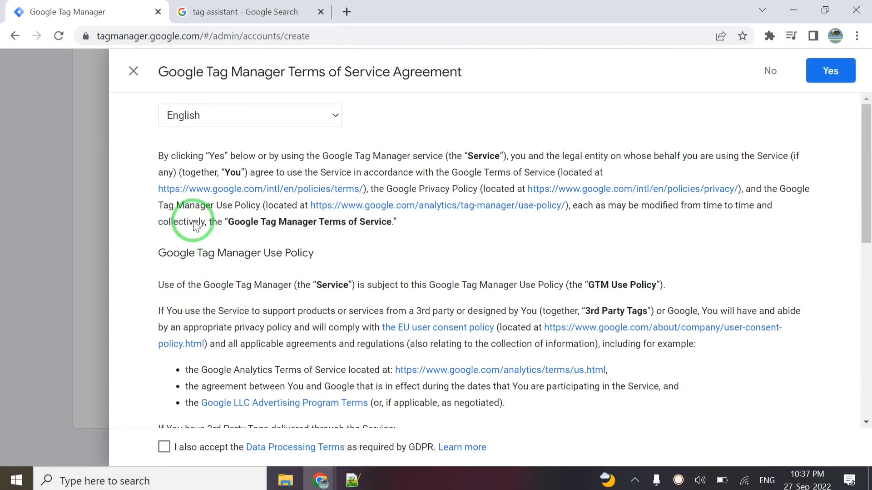
- Accept the GDPR Data Processing Terms and agree to the Terms of Service
scroll(149, 295, "down", 3)
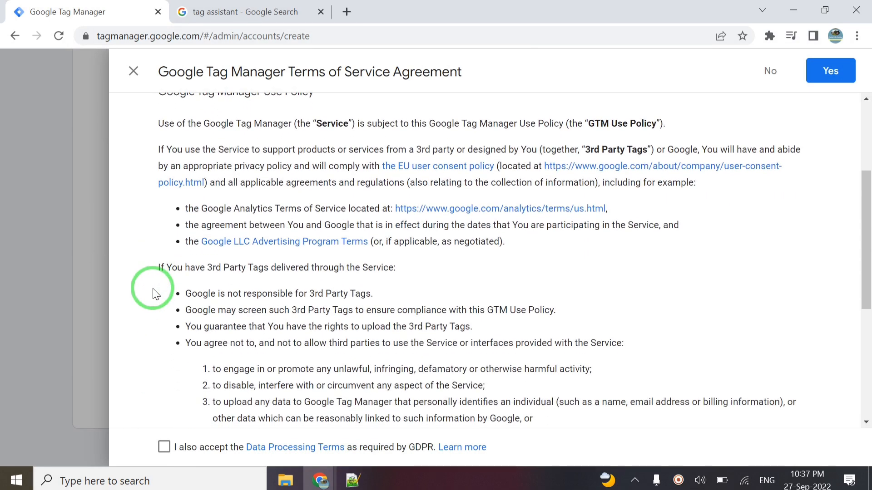
scroll(207, 293, "down", 5)
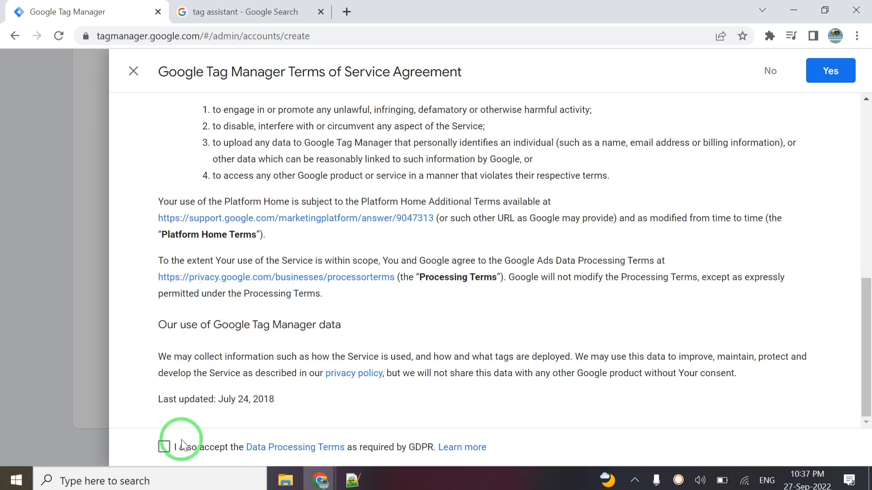
left_click(165, 446)
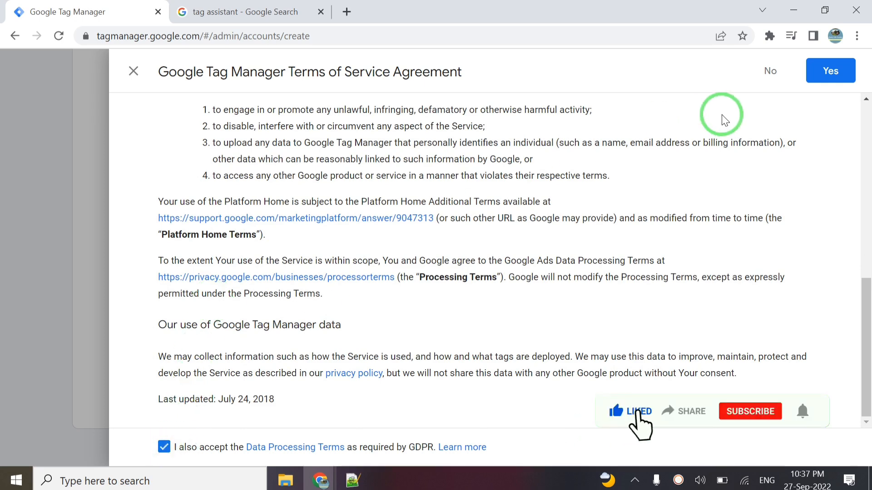
left_click(830, 71)
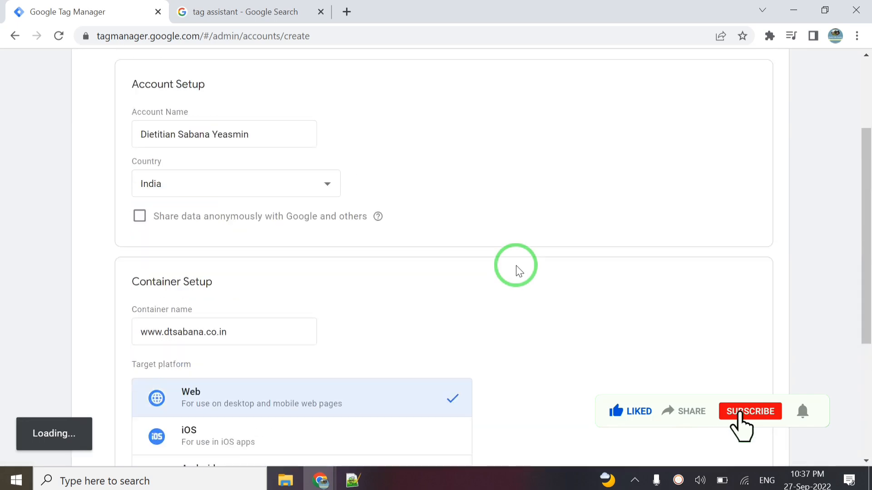
scroll(519, 271, "up", 2)
scroll(520, 271, "down", 5)
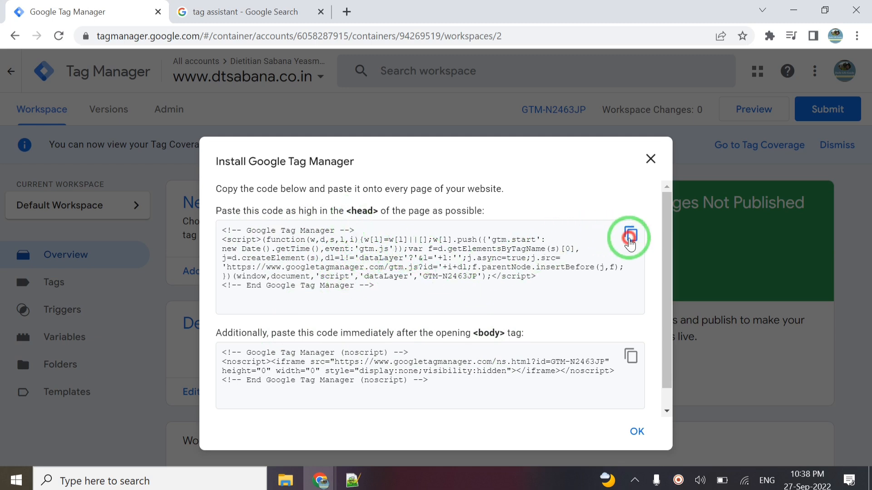
- Copy the container's head installation snippet and bring up index.html in Notepad++
left_click(630, 237)
key("ctrl+c")
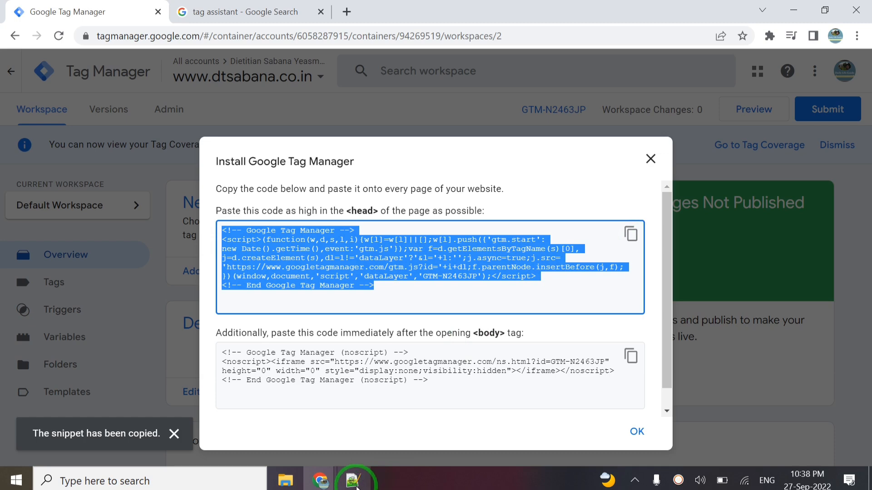
left_click(353, 480)
left_click(447, 344)
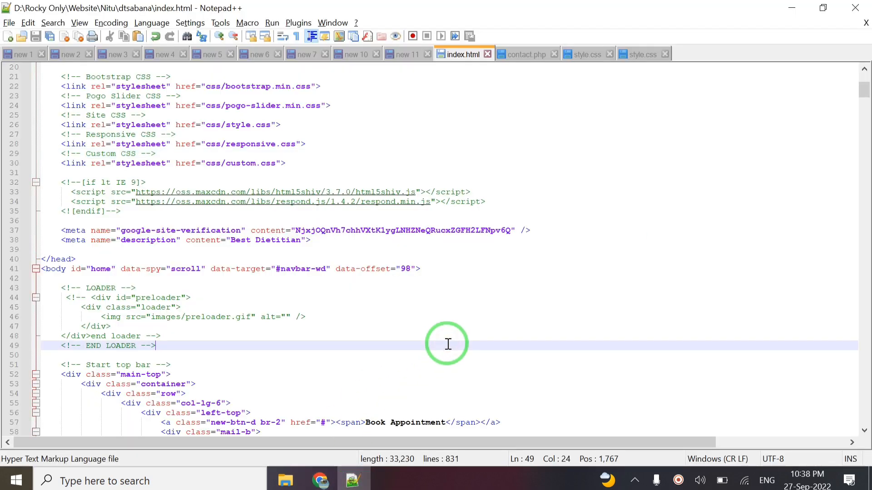
- Paste the GTM head snippet on a new line right after <head> in index.html and save
key("alt+Tab")
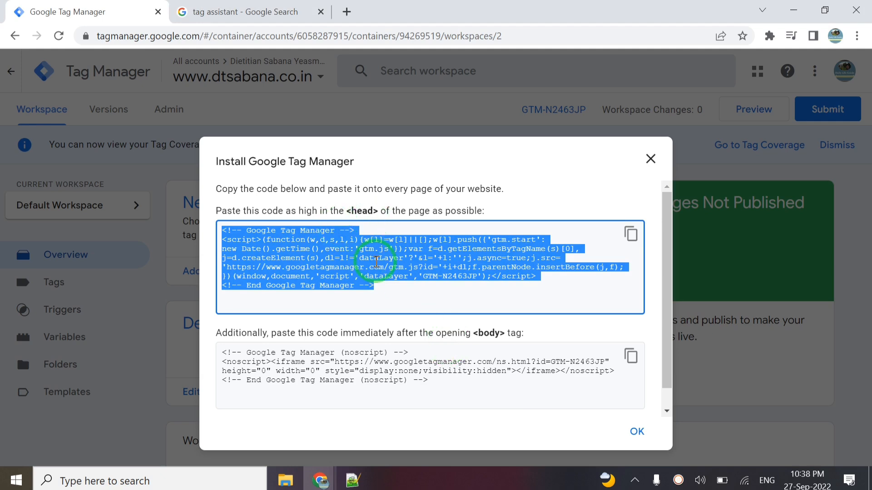
key("alt+Tab")
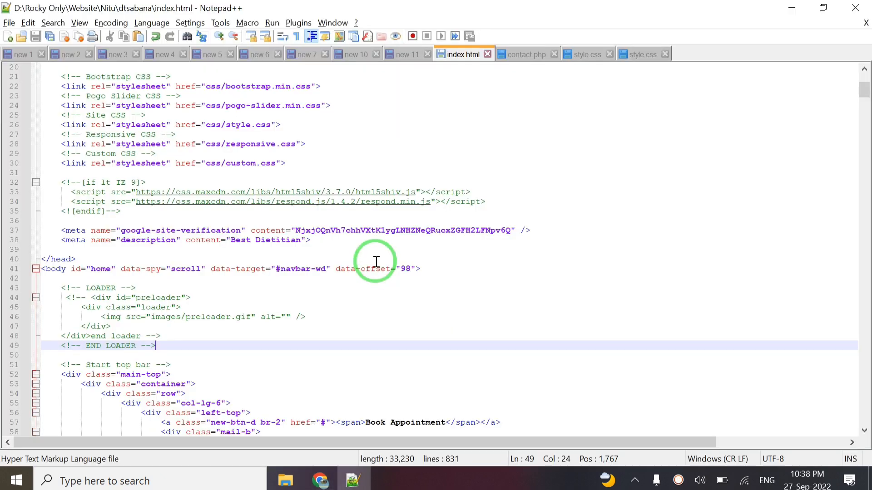
left_click(87, 250)
scroll(239, 144, "up", 5)
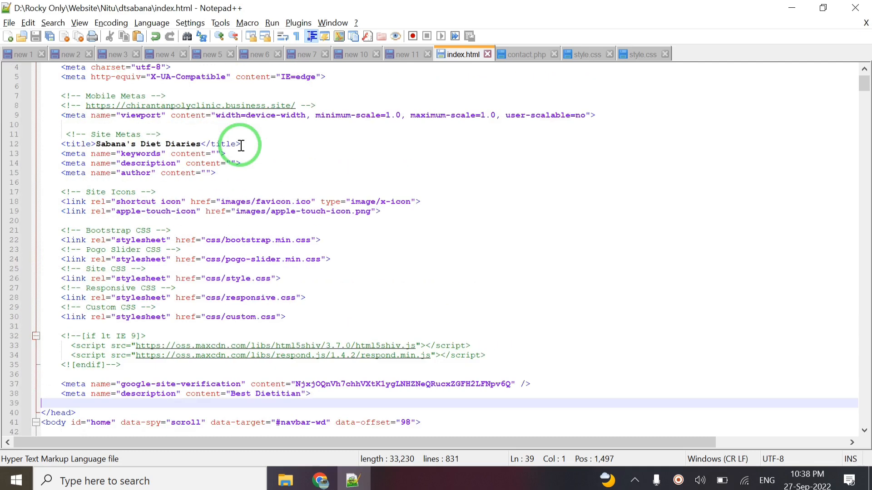
scroll(240, 145, "up", 1)
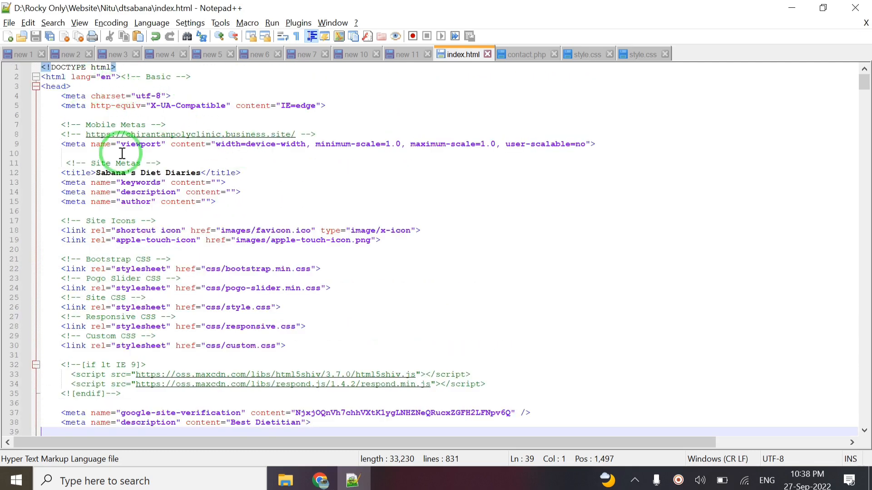
left_click(78, 85)
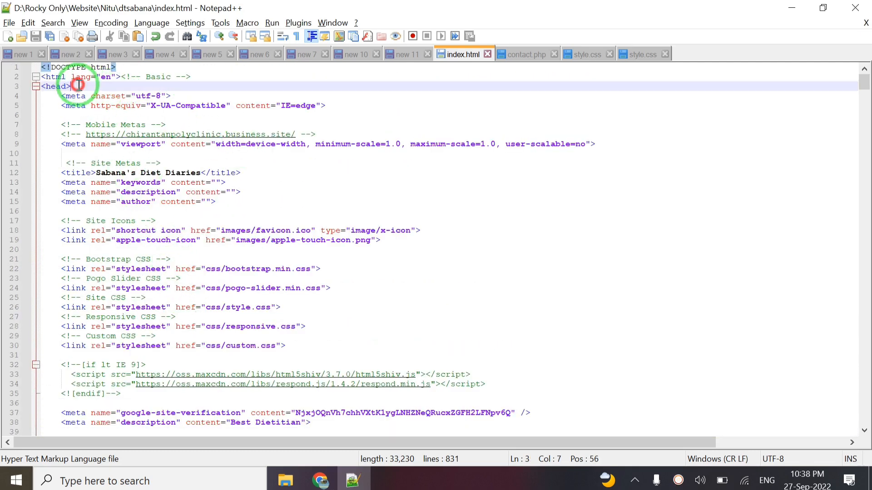
key("Return")
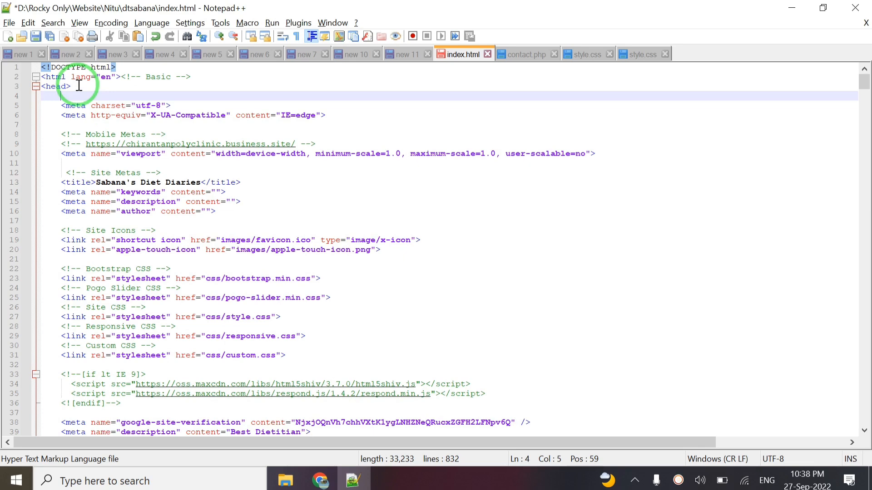
key("Return")
key("Return")
key("Up")
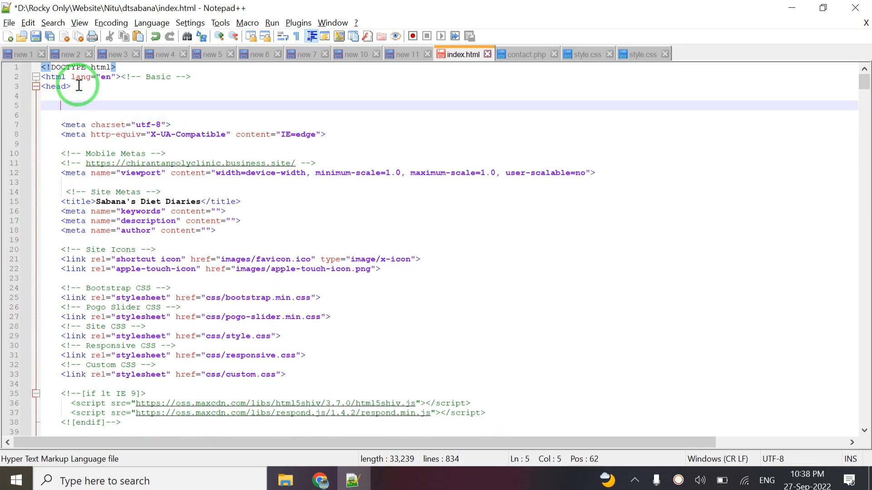
key("ctrl+v")
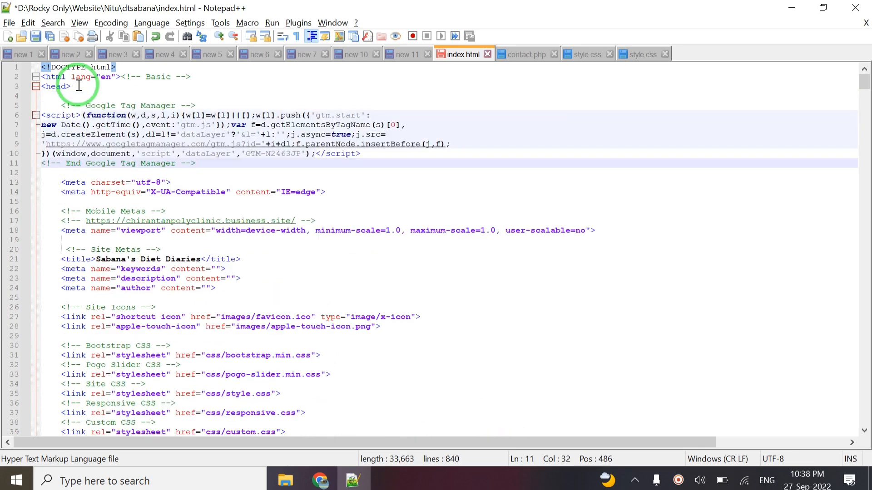
key("ctrl+s")
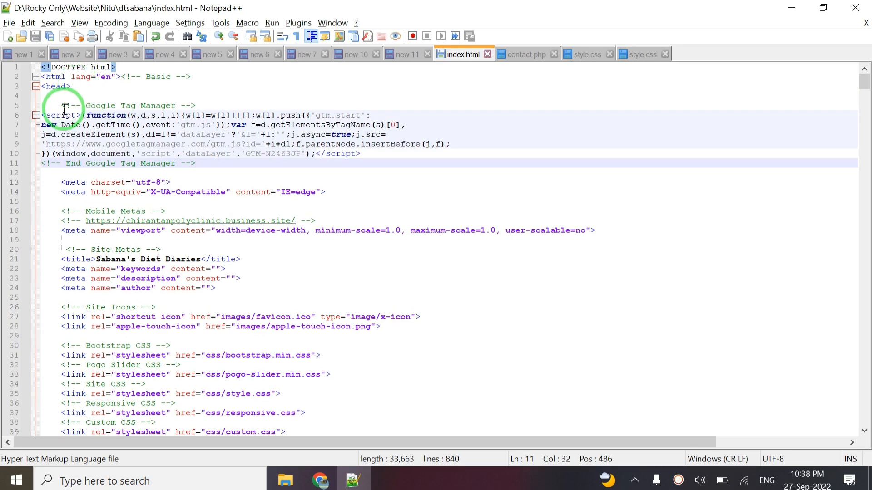
- Indent the snippet lines 6–11 one level and save index.html again
left_click(43, 114)
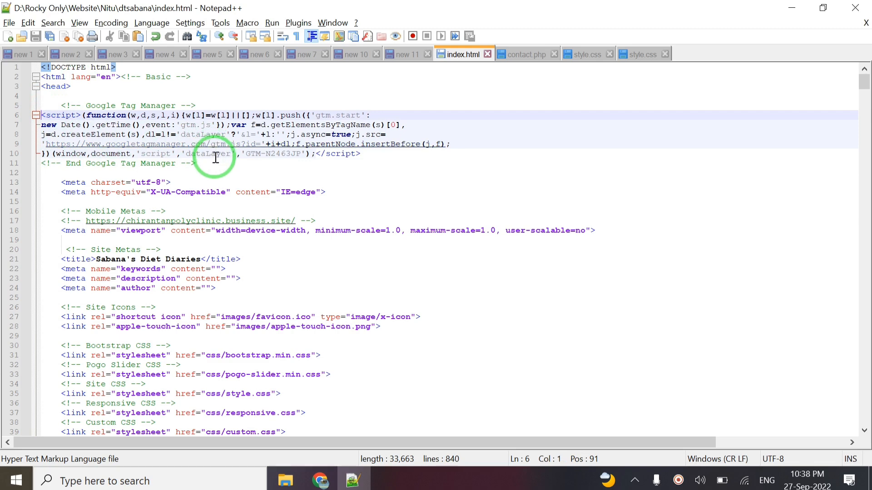
key("shift+Down")
key("shift+Down")
key("shift+Down")
key("shift+Down")
key("shift+Down")
key("shift+Down")
key("Tab")
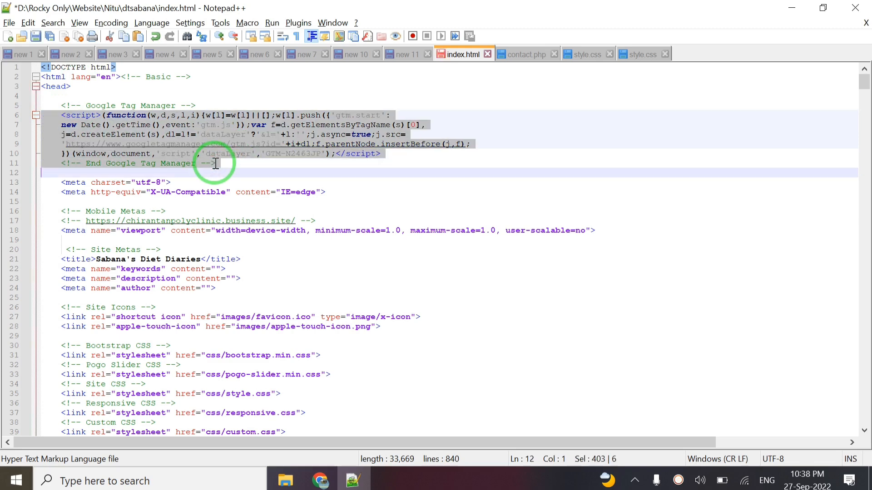
key("ctrl+s")
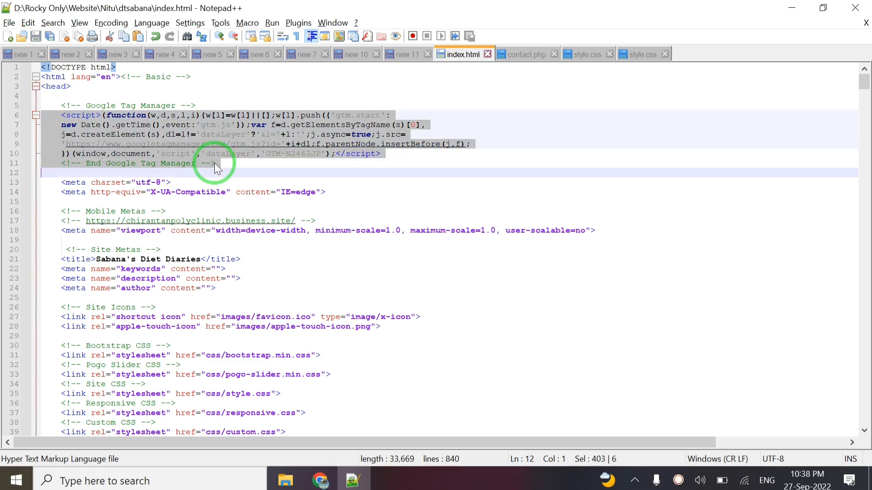
left_click(145, 97)
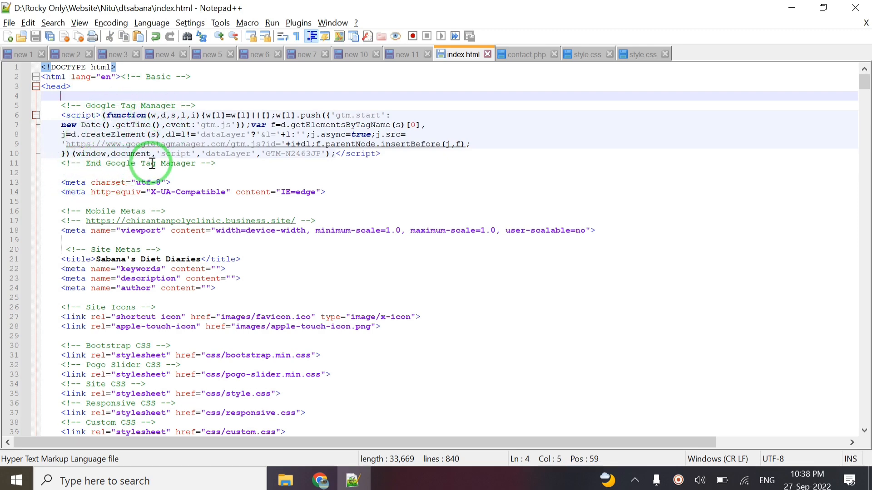
key("alt+Tab")
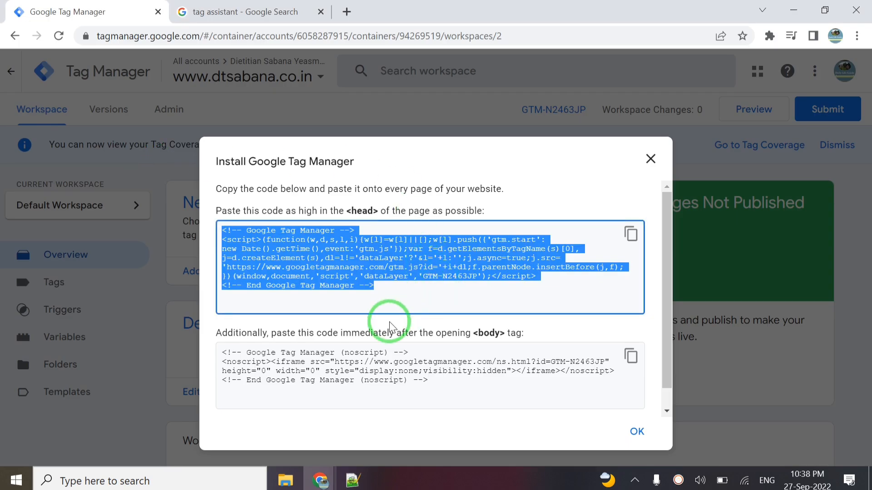
- Copy the body noscript snippet from the install dialog and return to index.html
scroll(390, 326, "down", 1)
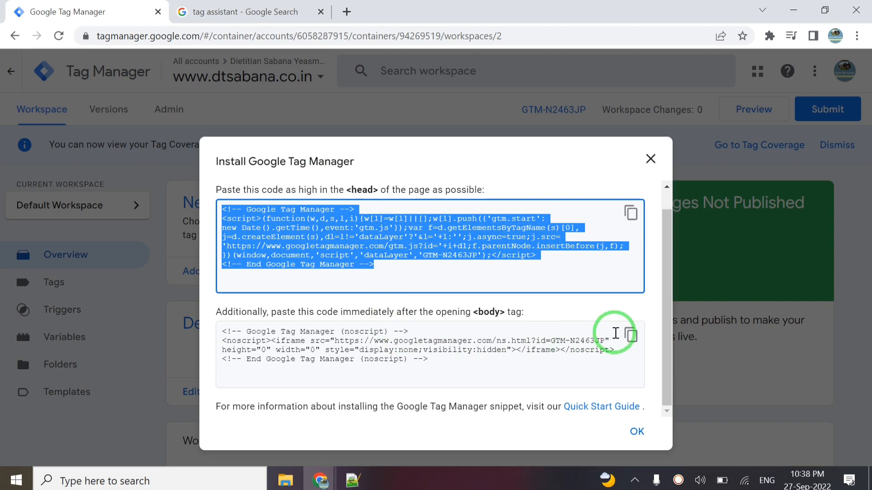
left_click(630, 336)
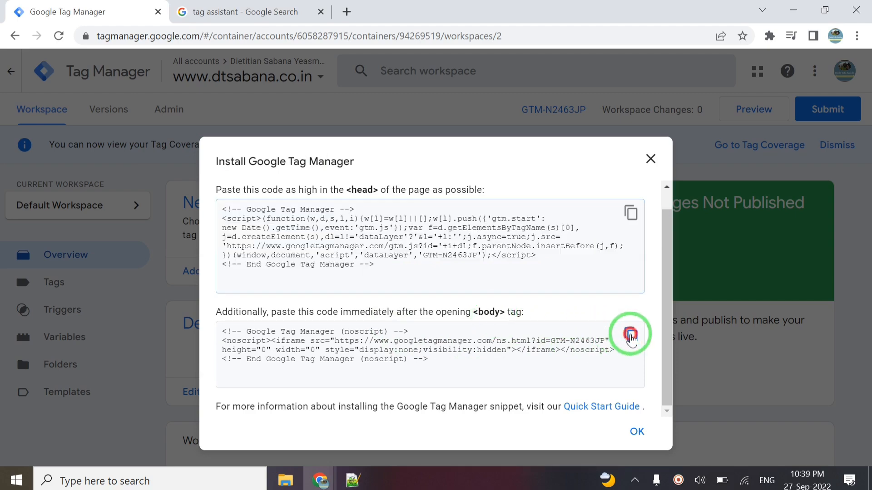
key("alt+Tab")
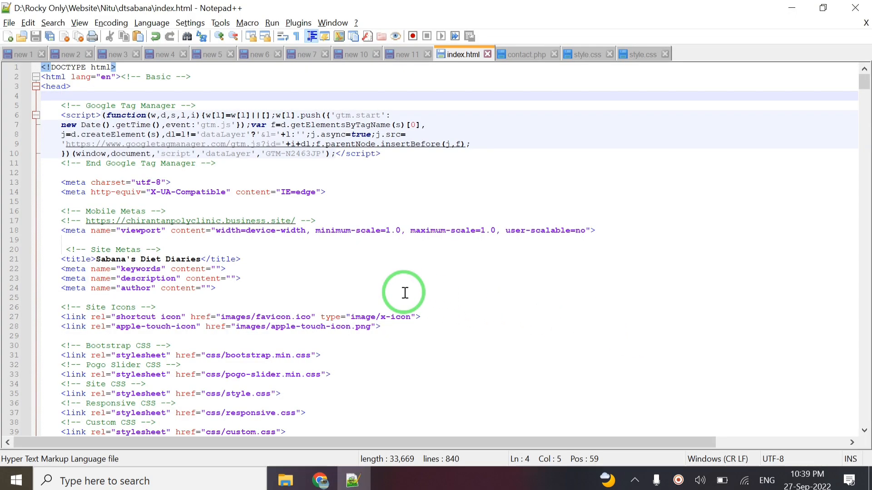
scroll(403, 294, "down", 8)
- Paste the noscript snippet on a new line right after the opening <body> tag
scroll(405, 293, "right", 3)
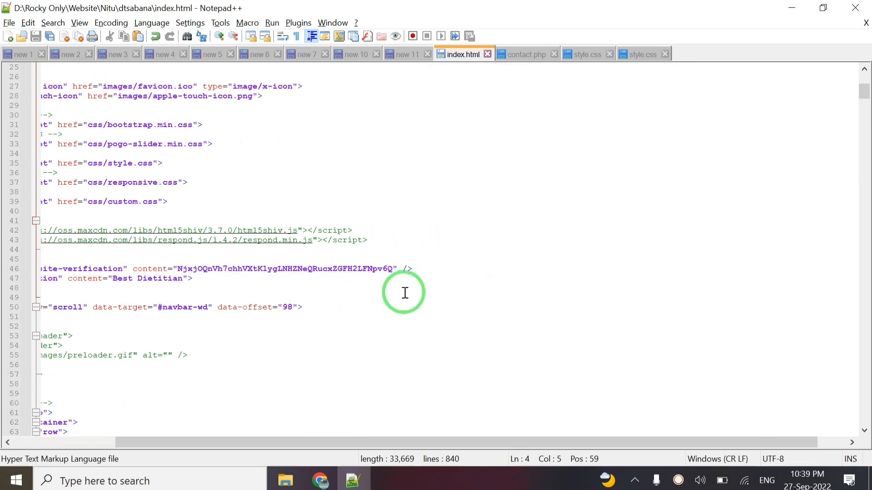
scroll(405, 293, "left", 3)
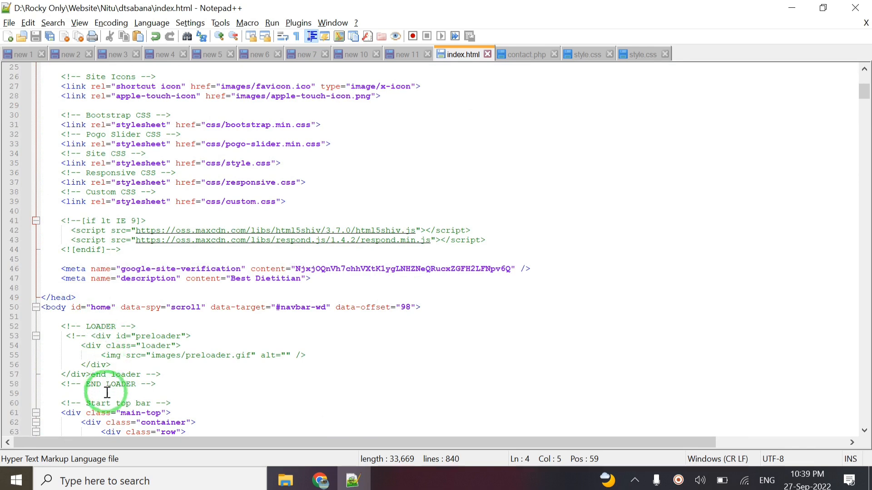
left_click(97, 318)
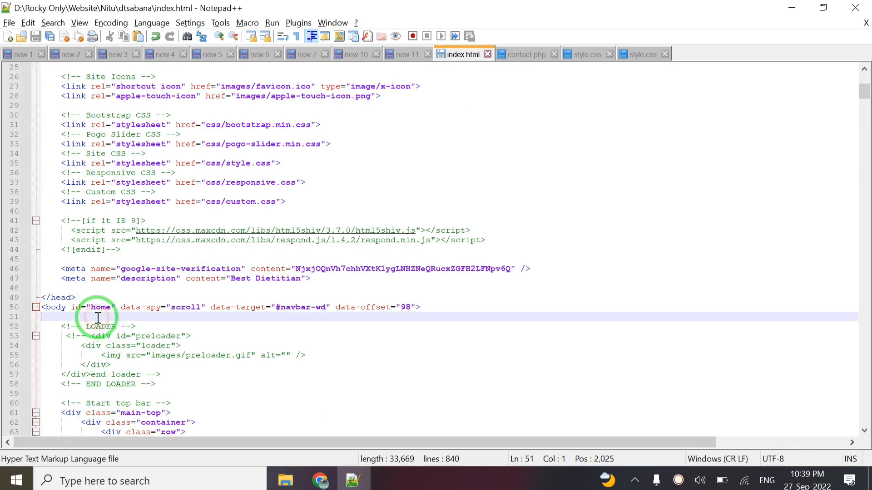
key("Return")
key("Return")
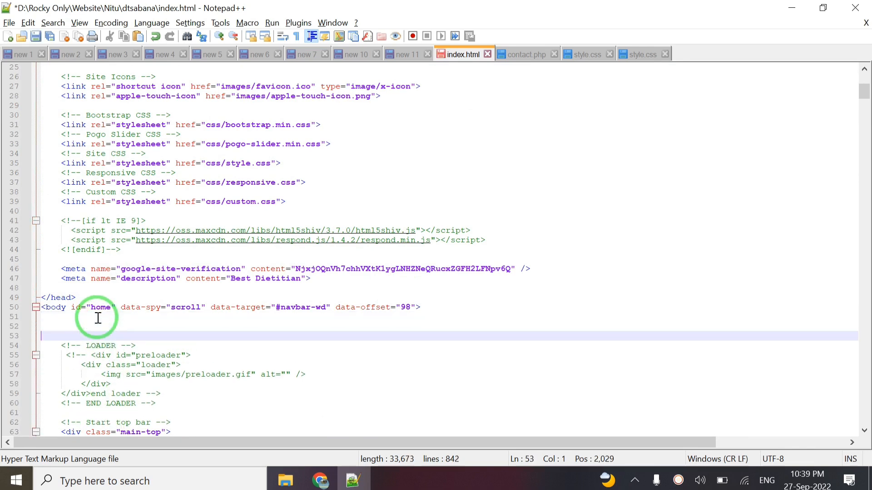
key("Up")
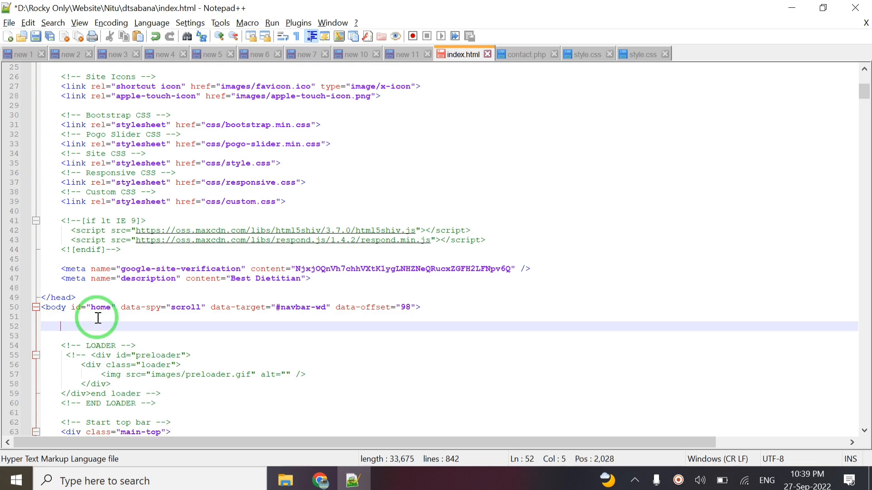
key("ctrl+v")
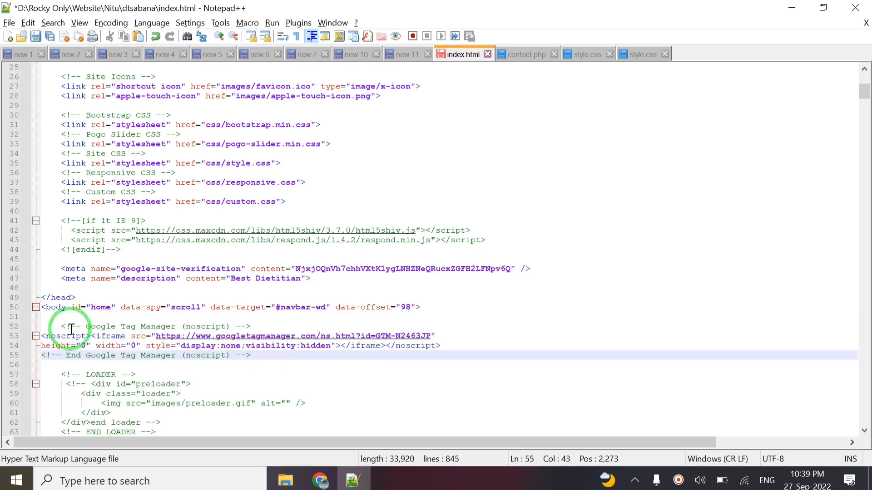
- Indent the snippet lines 53–55 one level and save index.html
left_click(43, 335)
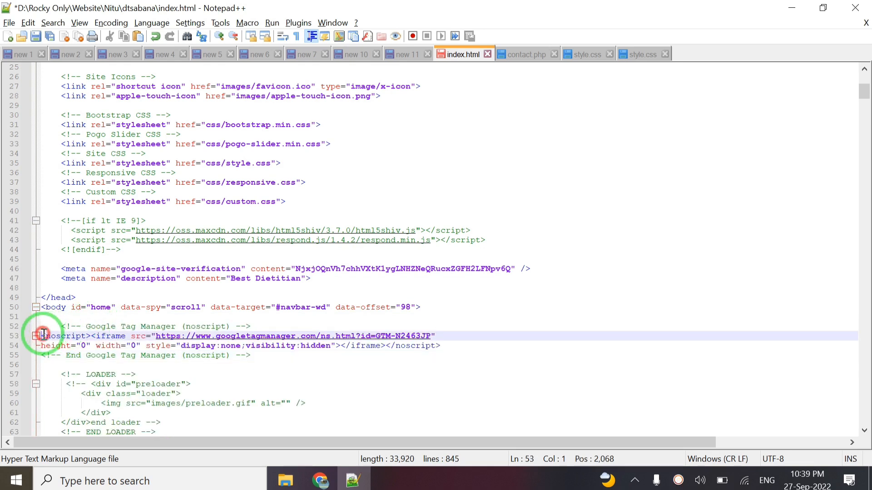
key("shift+Down")
key("shift+Down")
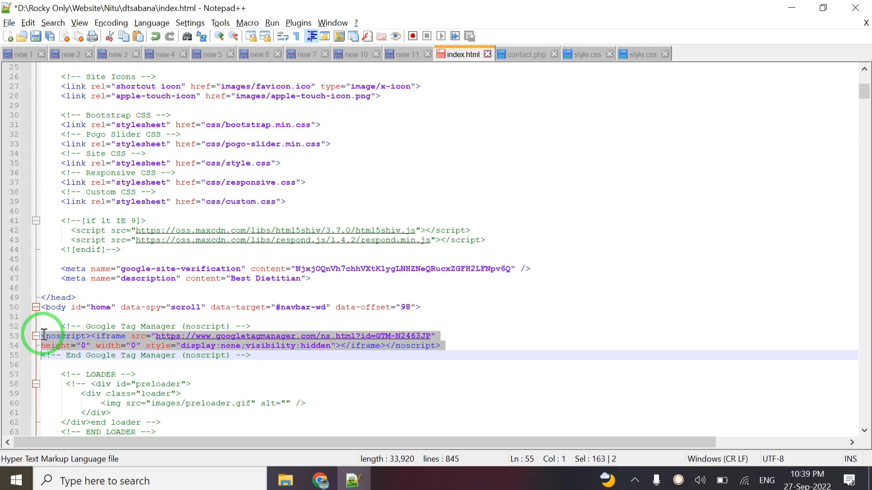
key("Tab")
key("Right")
key("Tab")
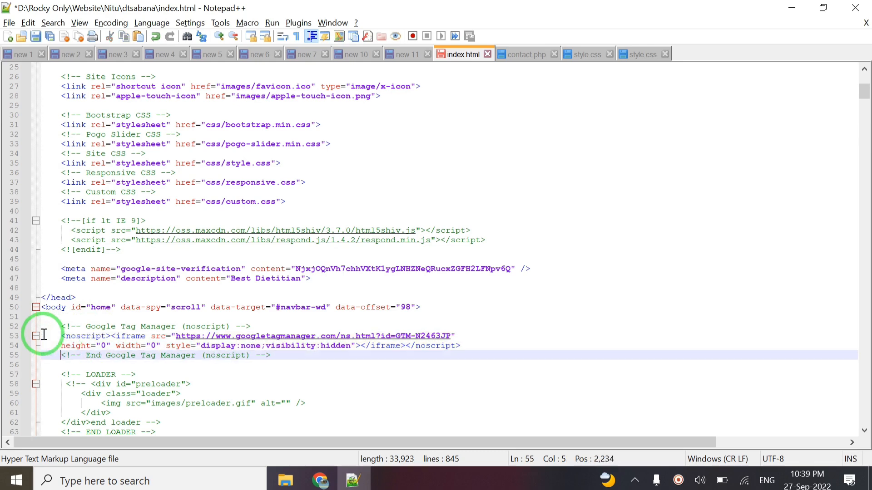
key("ctrl+s")
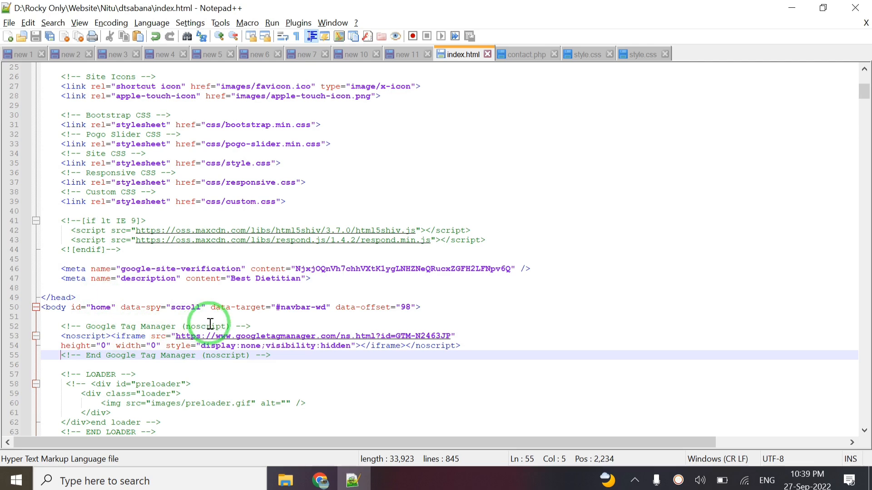
- Close the Install Google Tag Manager dialog to reveal the GTM-N2463JP Default Workspace overview
left_click(99, 355)
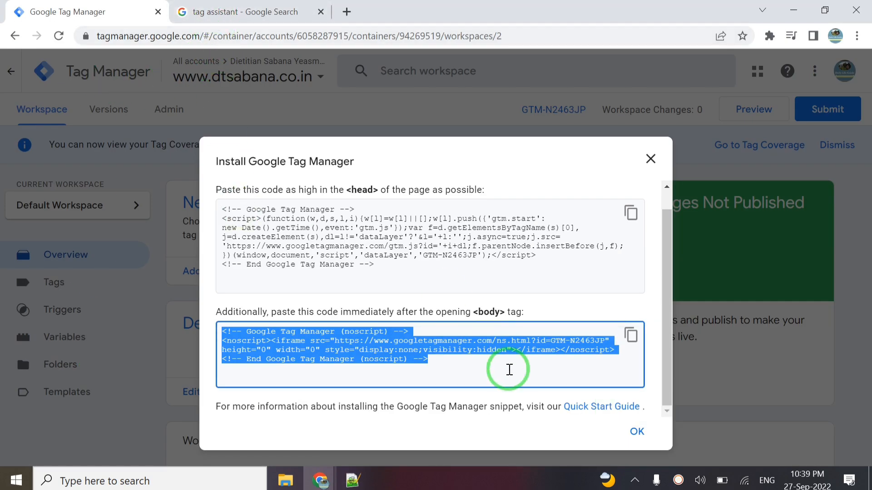
left_click(637, 430)
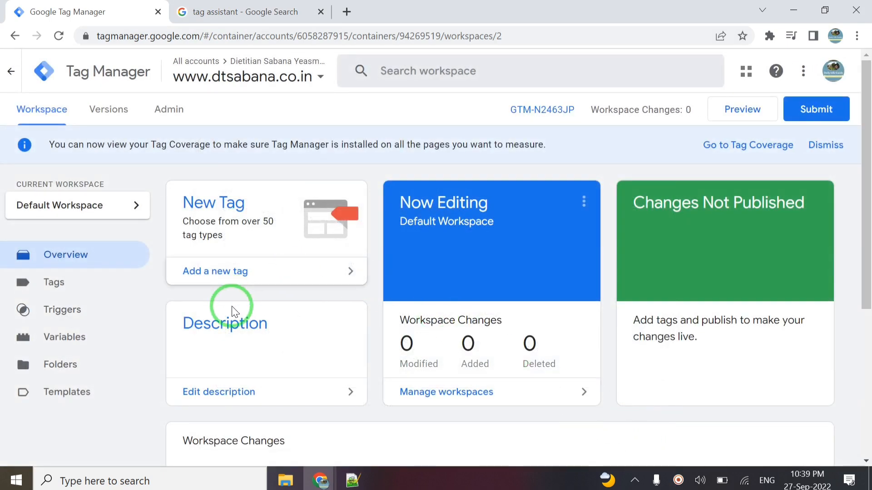
scroll(322, 315, "down", 2)
scroll(321, 316, "up", 2)
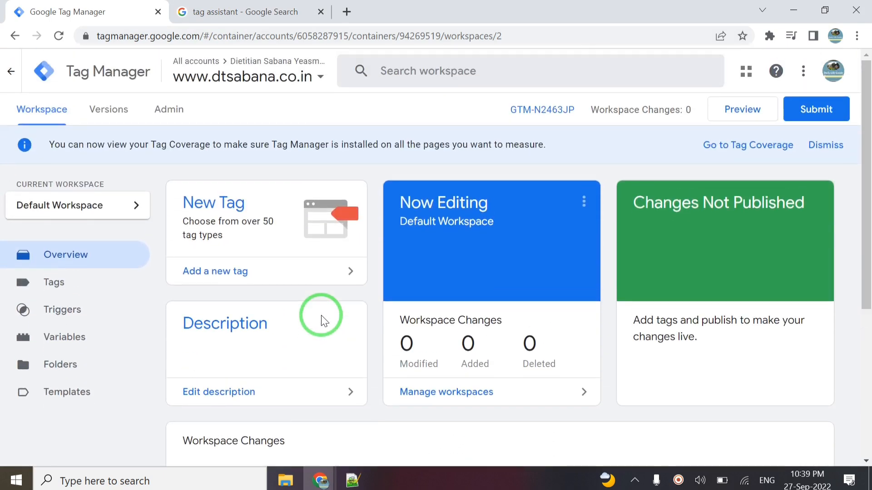
scroll(322, 317, "down", 2)
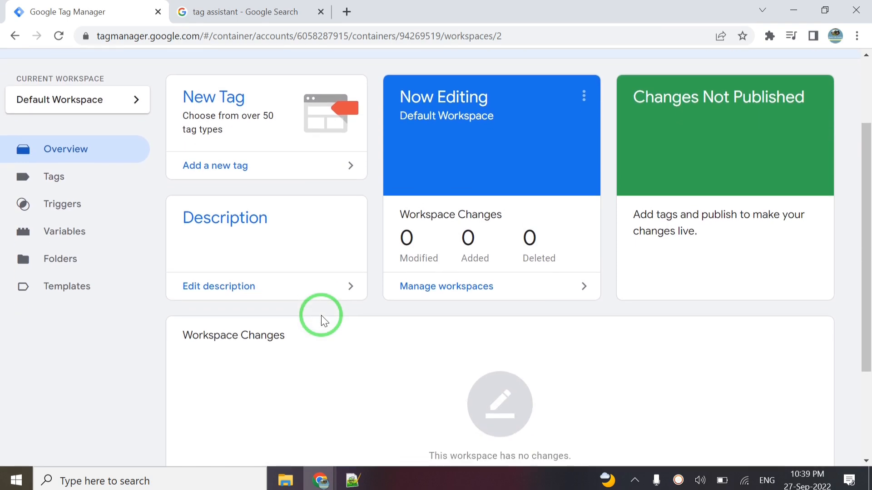
scroll(322, 316, "up", 2)
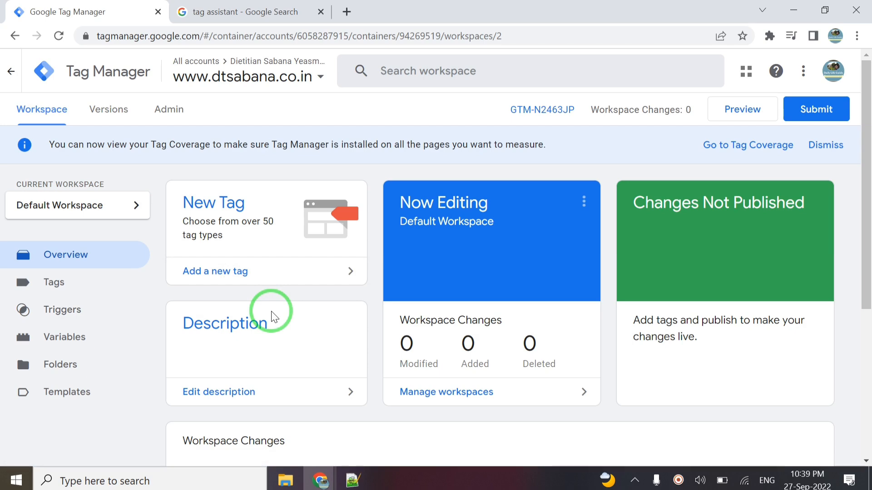
- Open the Tag Assistant Legacy store page from the search results and add the extension to Chrome
left_click(237, 14)
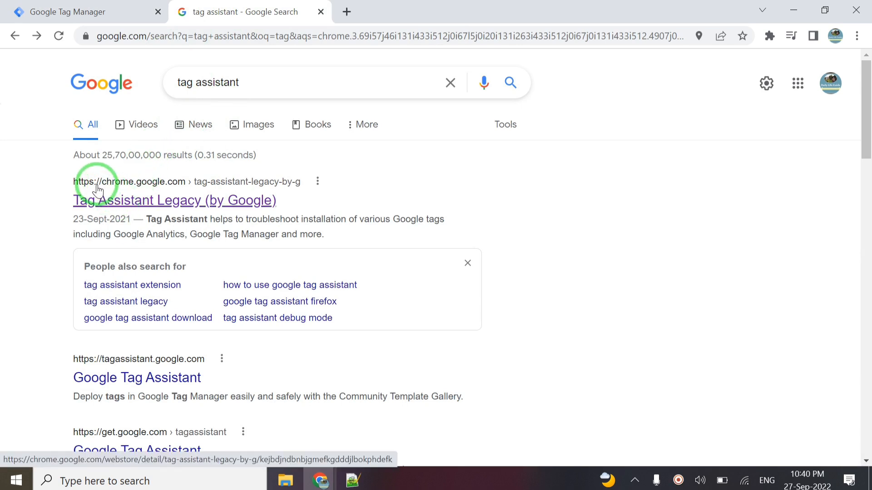
left_click(179, 203)
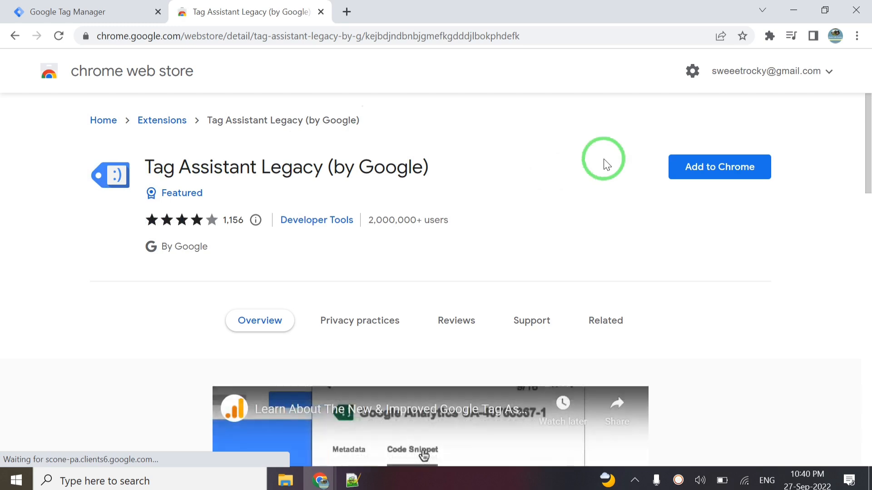
left_click(706, 168)
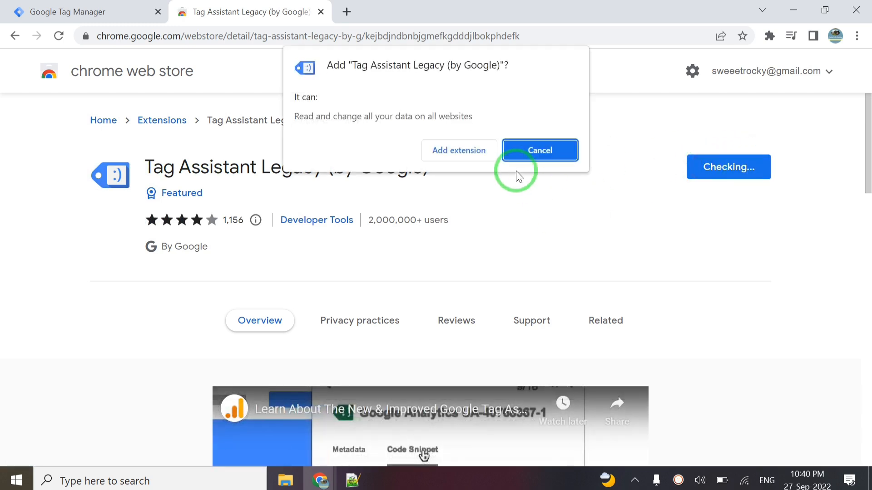
left_click(451, 151)
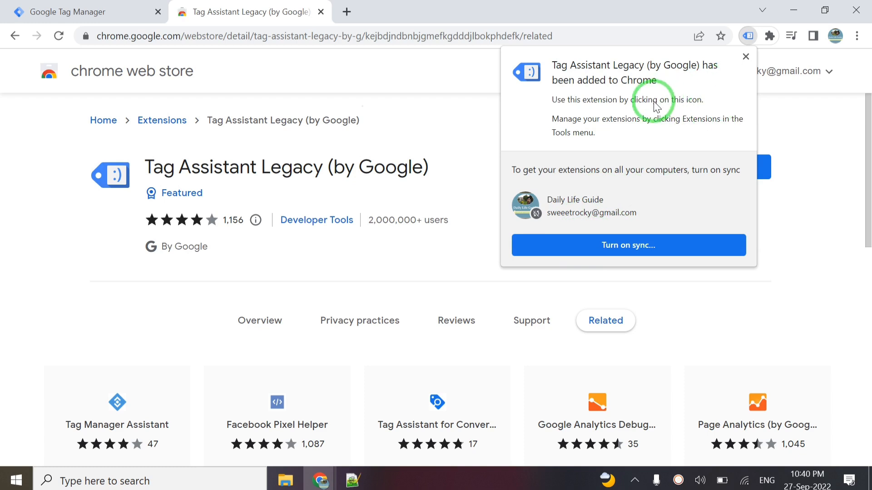
left_click(745, 57)
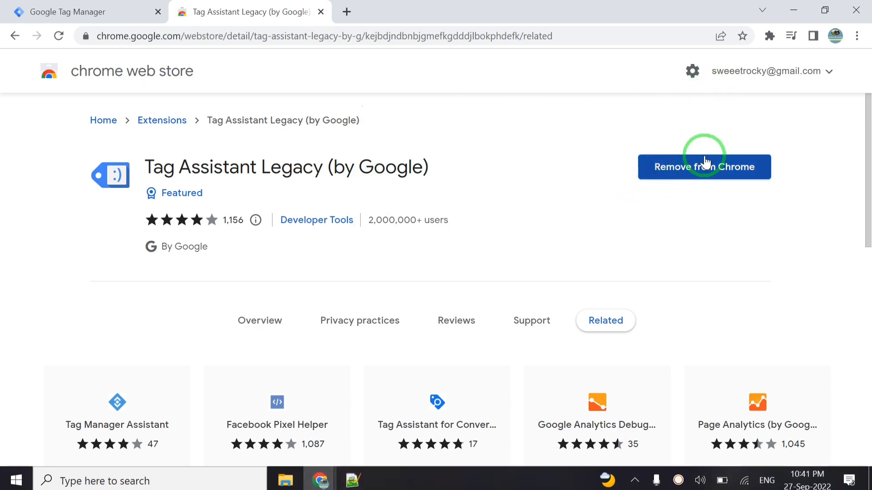
- Enable Tag Assistant Legacy with all tag types checked, then return to the Tag Manager tab
left_click(770, 37)
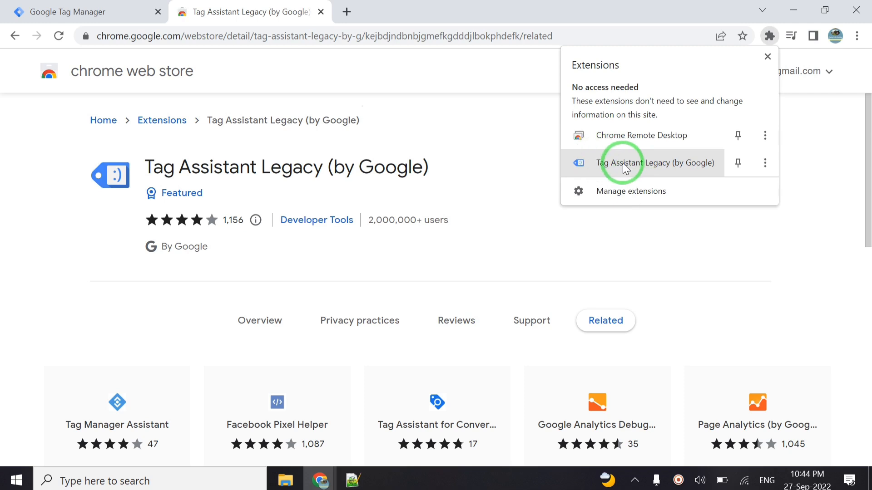
left_click(626, 165)
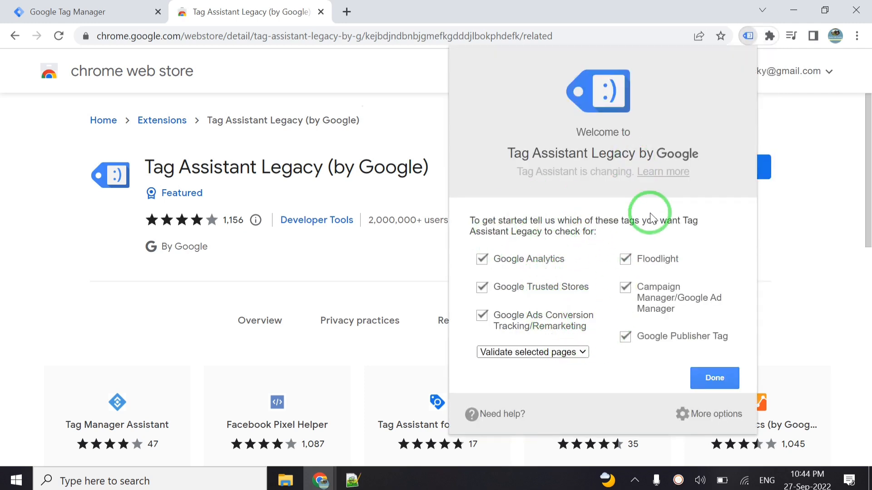
left_click(708, 377)
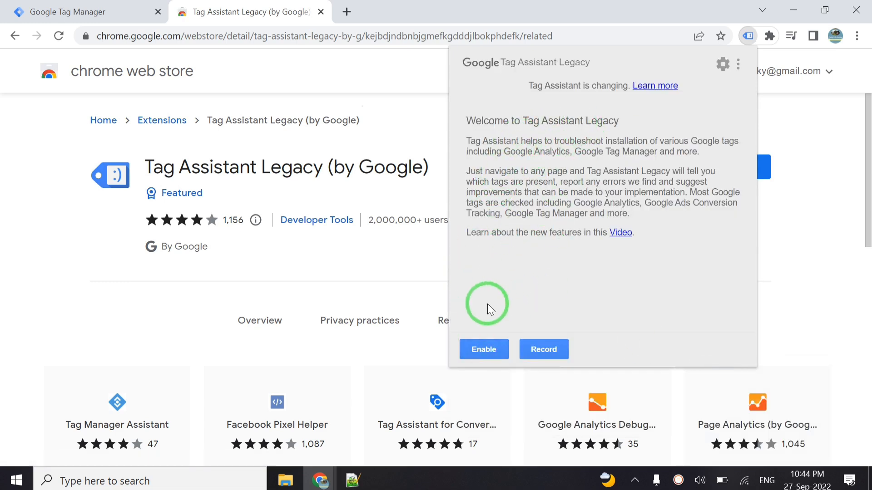
left_click(483, 348)
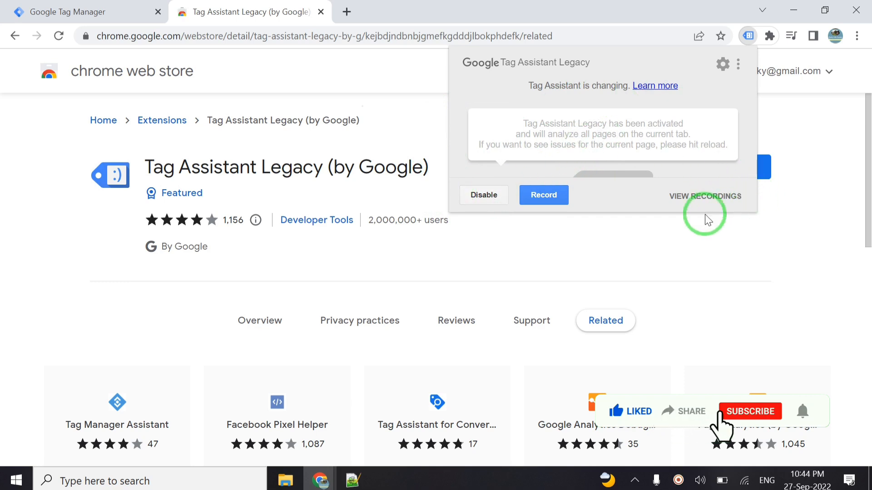
left_click(709, 235)
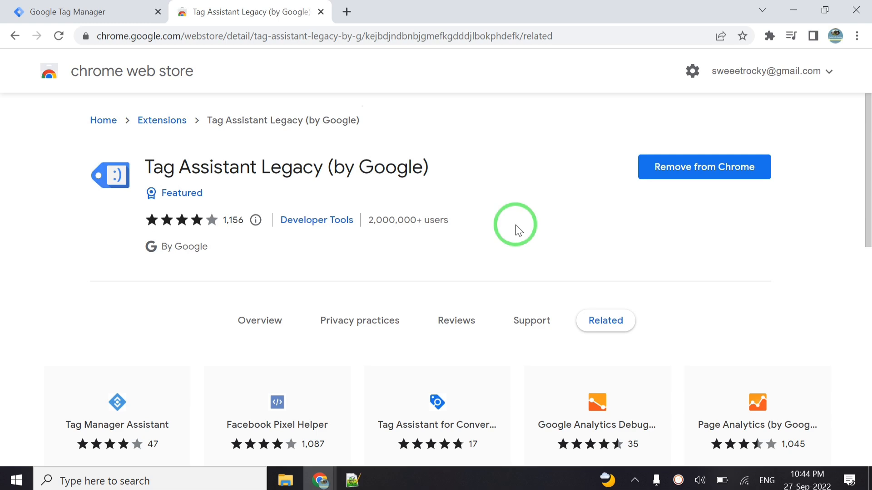
left_click(102, 12)
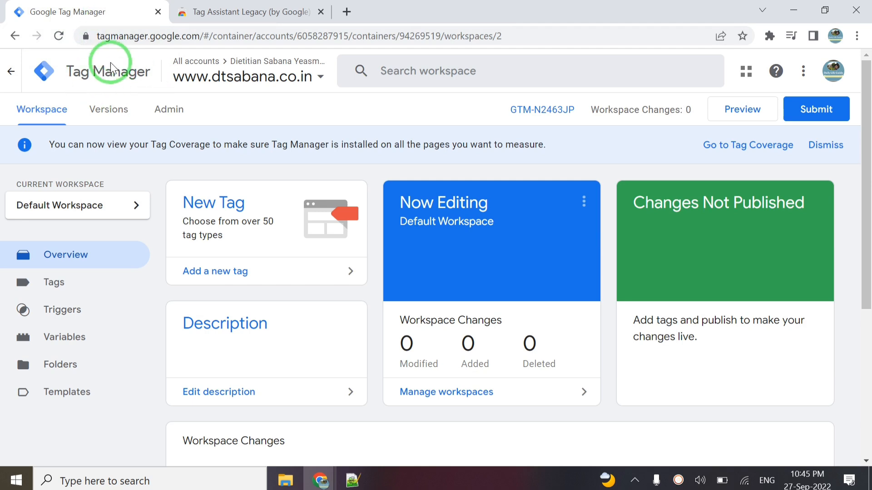
- Reload the GTM workspace and add a new tag from the Overview page's New Tag card
left_click(58, 36)
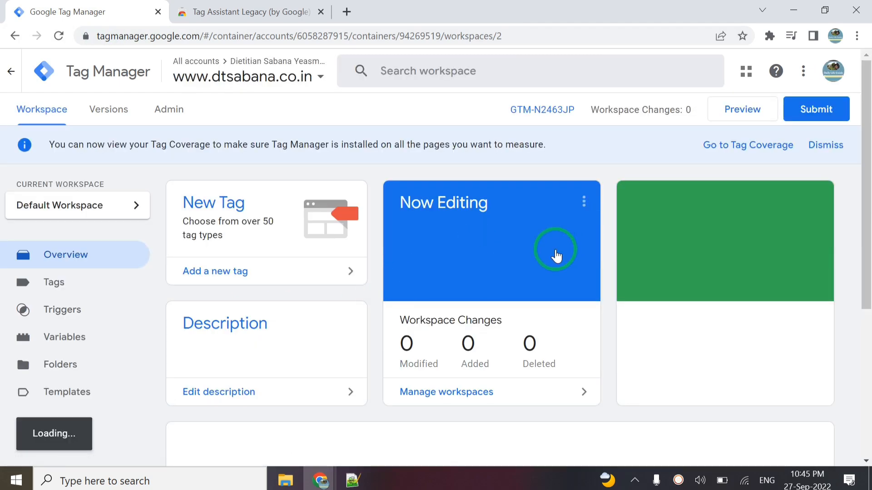
scroll(536, 267, "down", 5)
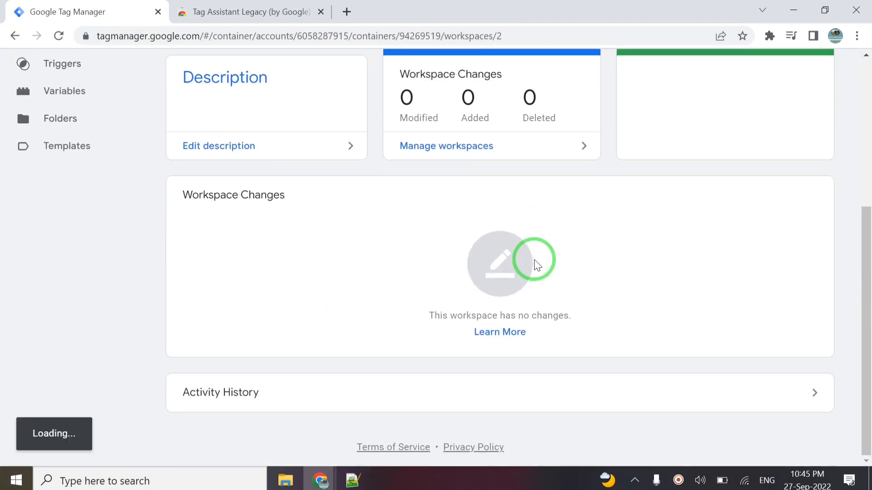
scroll(535, 262, "up", 5)
scroll(530, 261, "down", 2)
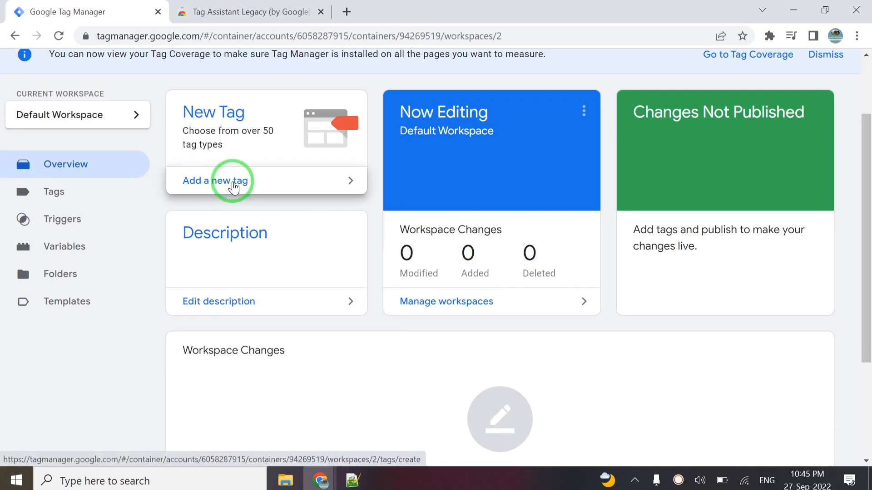
left_click(233, 186)
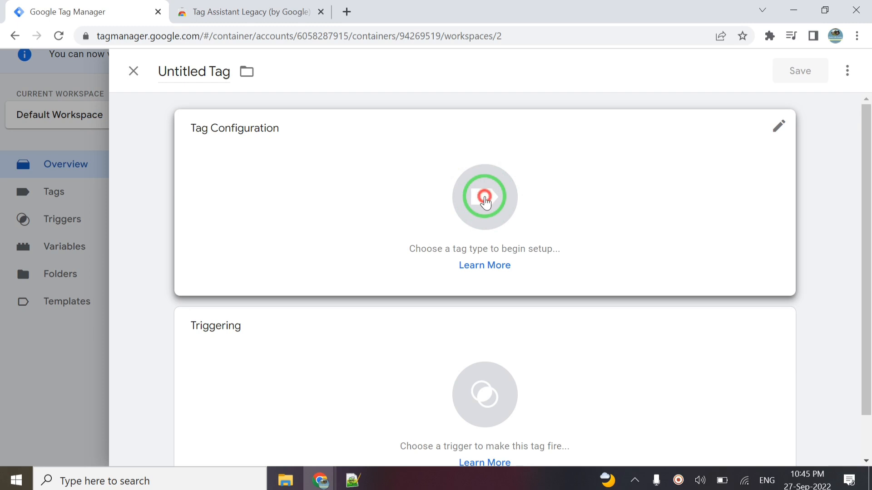
- Choose Google Analytics: GA4 Configuration as the new tag's type, leaving the Measurement ID blank
left_click(485, 202)
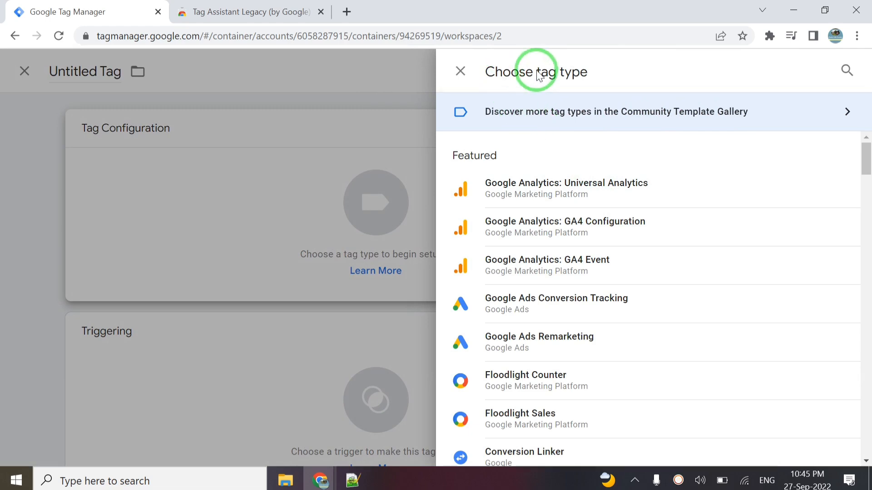
scroll(618, 258, "down", 15)
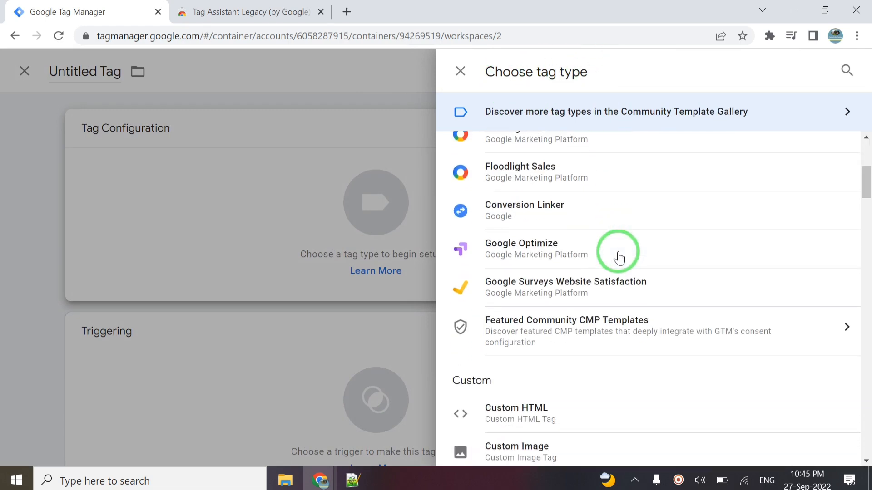
scroll(619, 258, "up", 12)
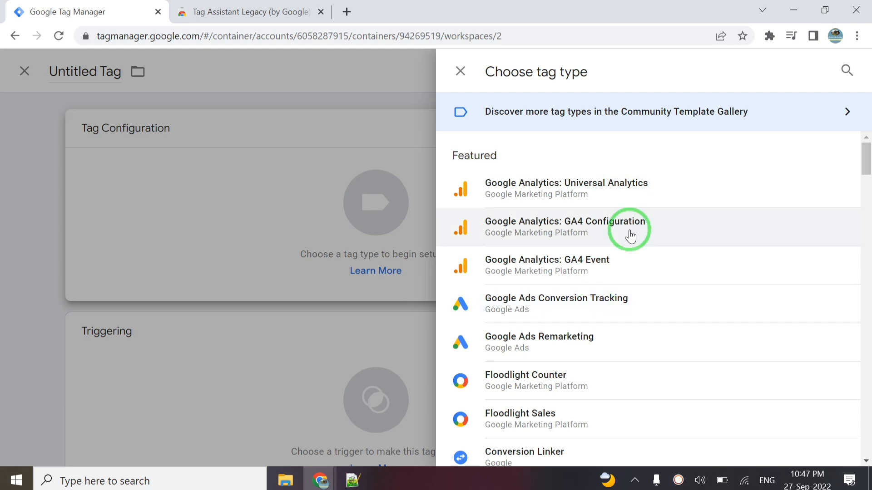
left_click(579, 229)
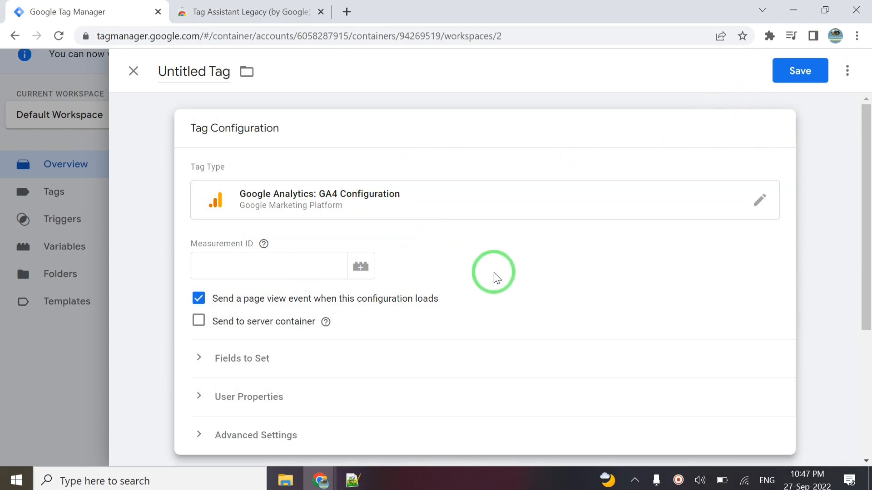
scroll(494, 276, "down", 4)
scroll(495, 277, "up", 4)
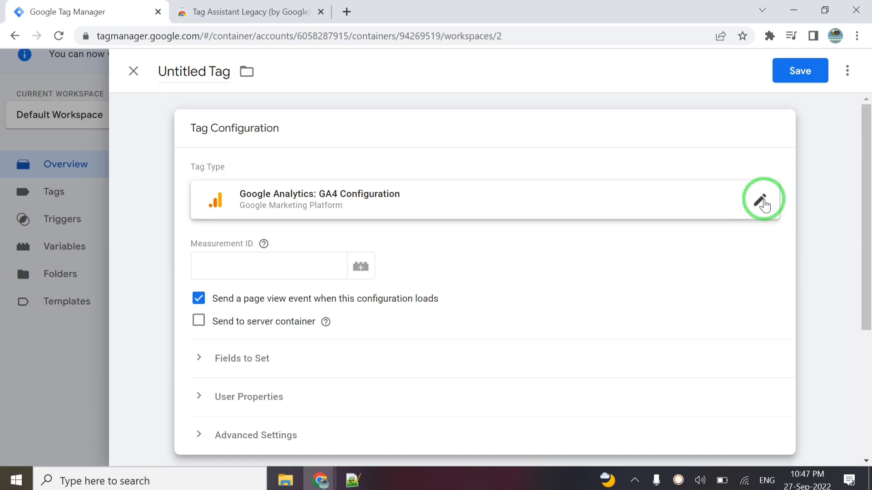
left_click(763, 201)
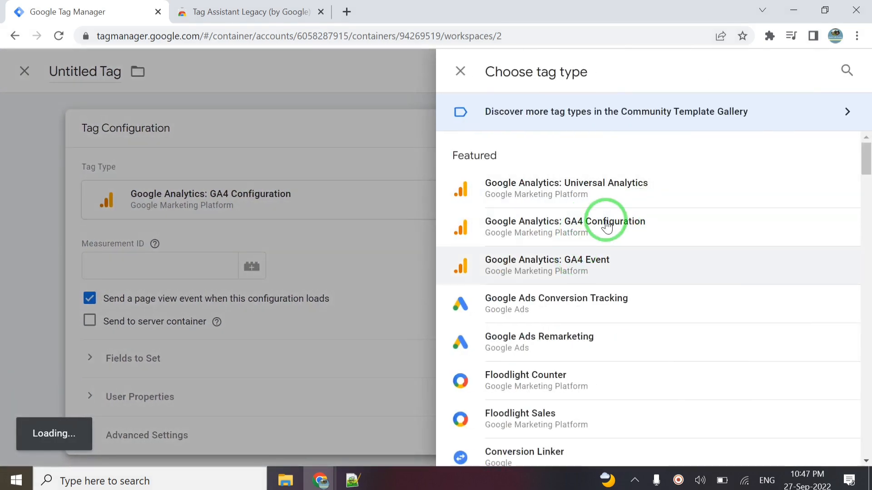
left_click(602, 224)
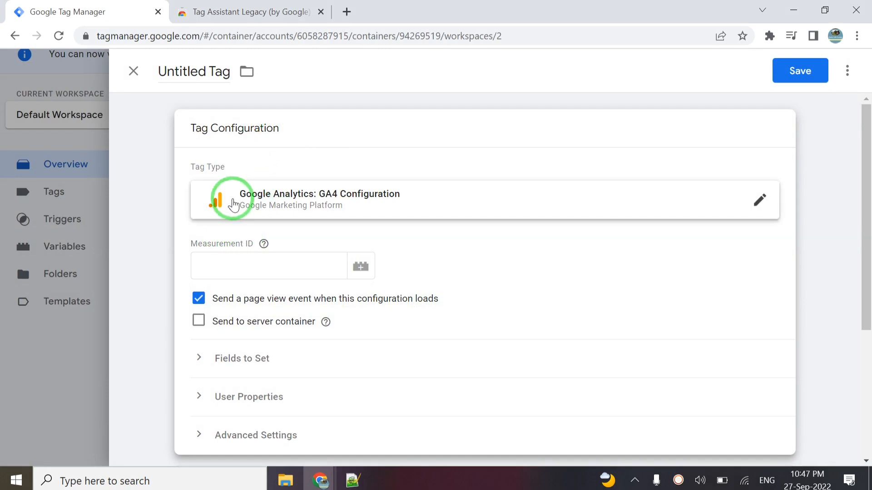
left_click(233, 203)
left_click(233, 203)
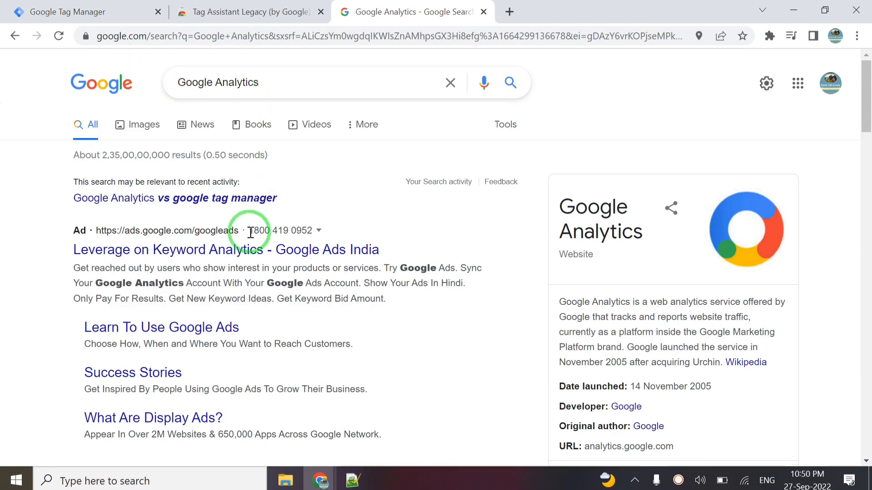
- Open the Google Analytics site from its analytics.google.com search result
scroll(250, 233, "down", 5)
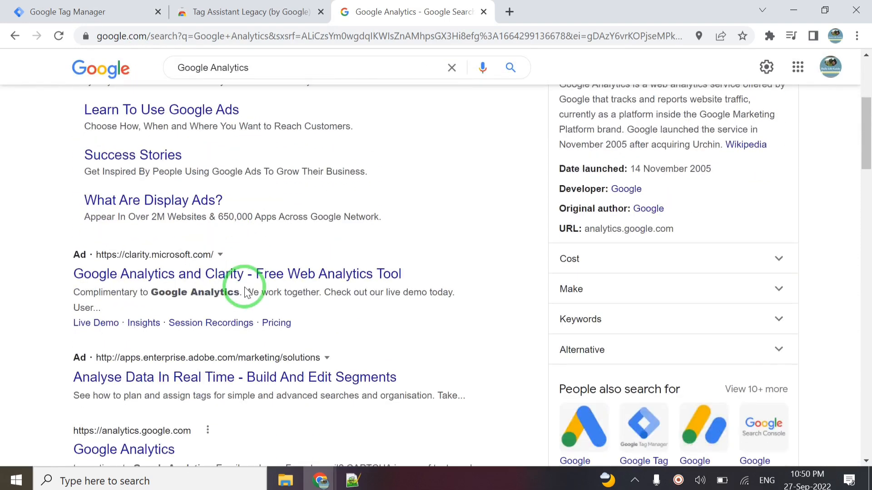
scroll(244, 292, "down", 2)
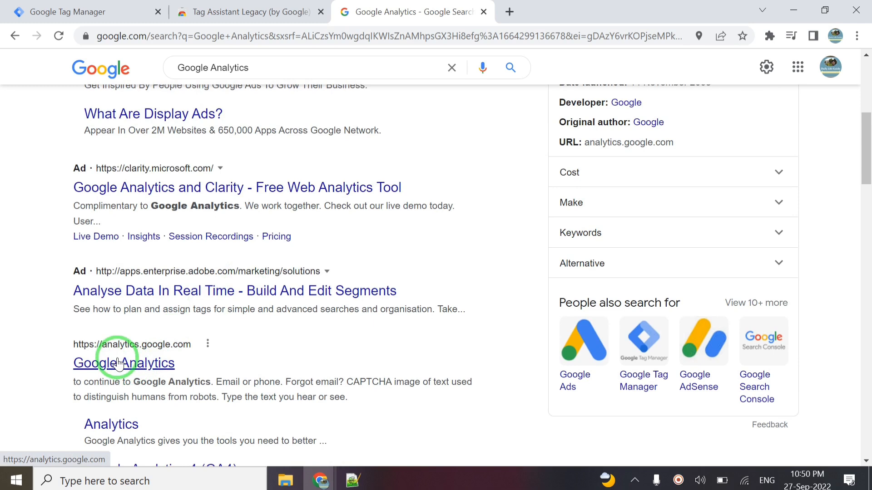
left_click(145, 368)
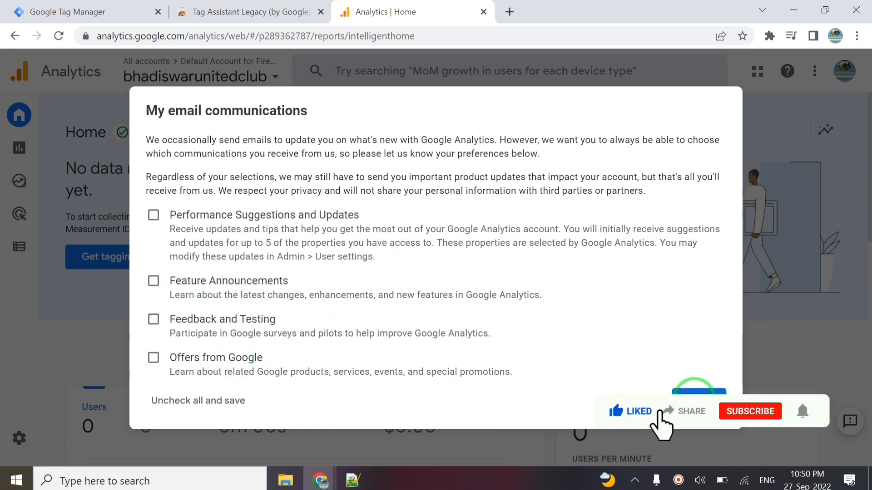
- Save the email preferences, dismiss the Welcome card, and select the property's Measurement ID
left_click(697, 396)
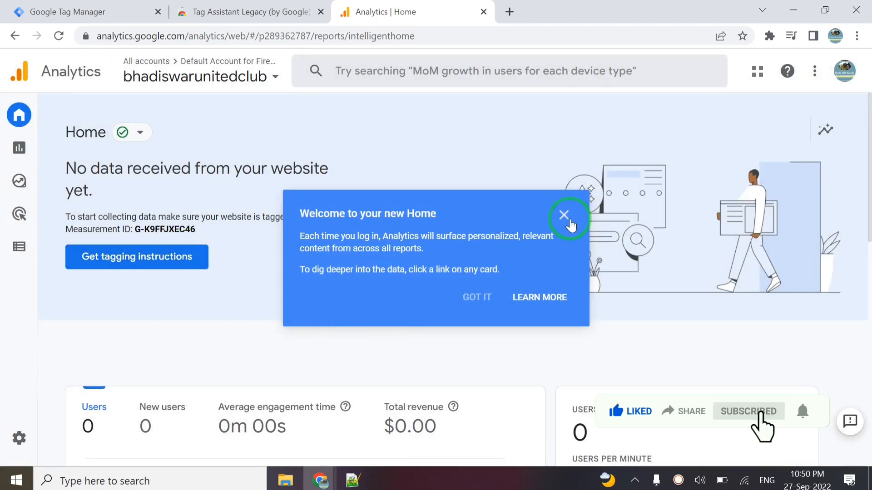
left_click(561, 218)
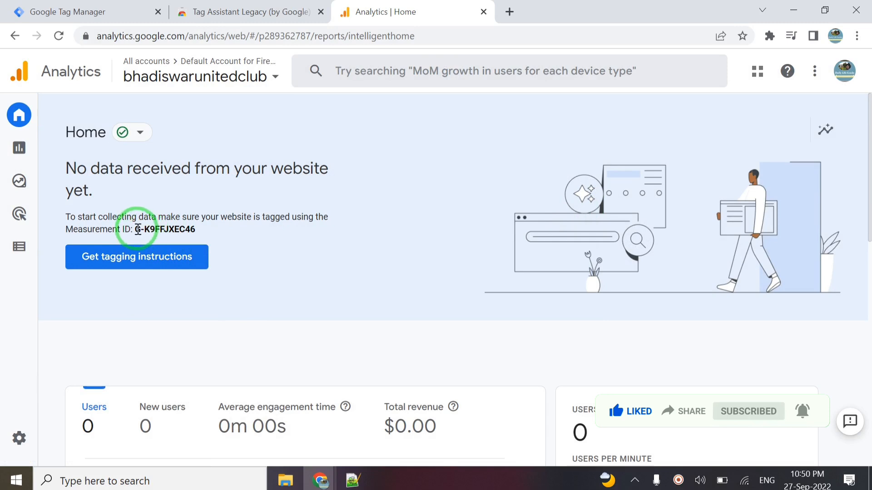
left_click_drag(137, 229, 192, 227)
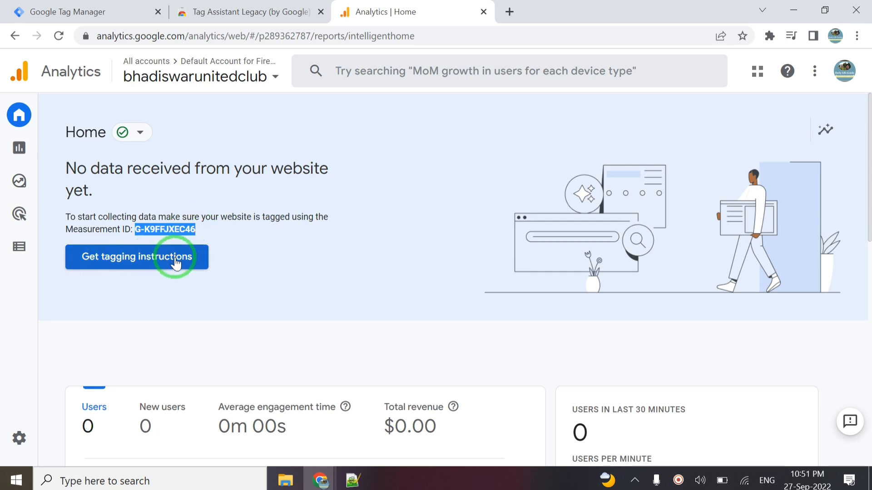
- Paste G-K9FFJXEC46 into the GA4 Configuration tag's Measurement ID field
left_click(89, 11)
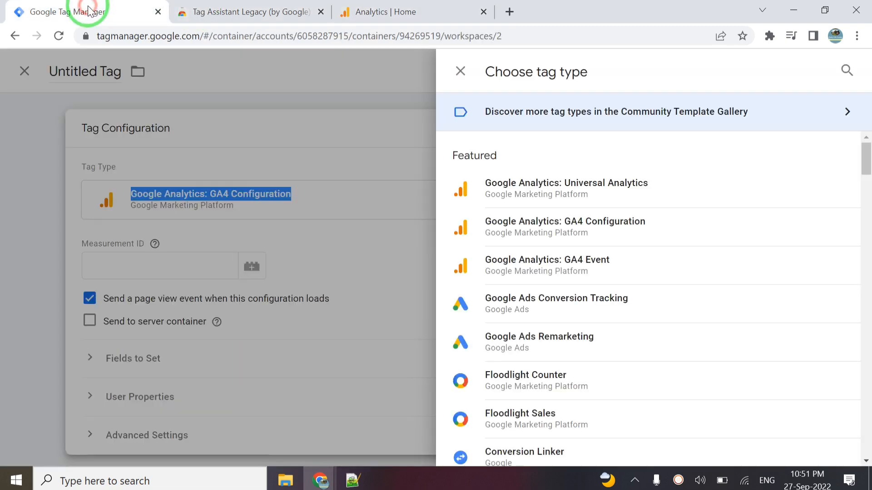
left_click(268, 119)
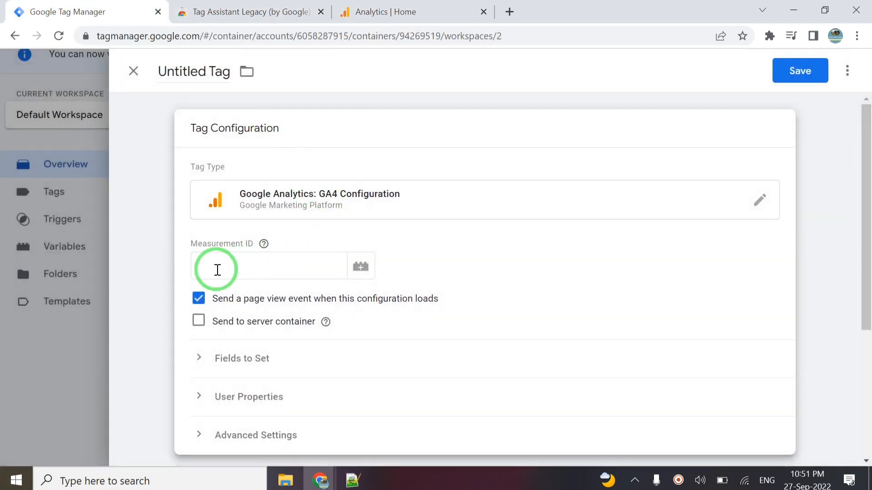
left_click(216, 268)
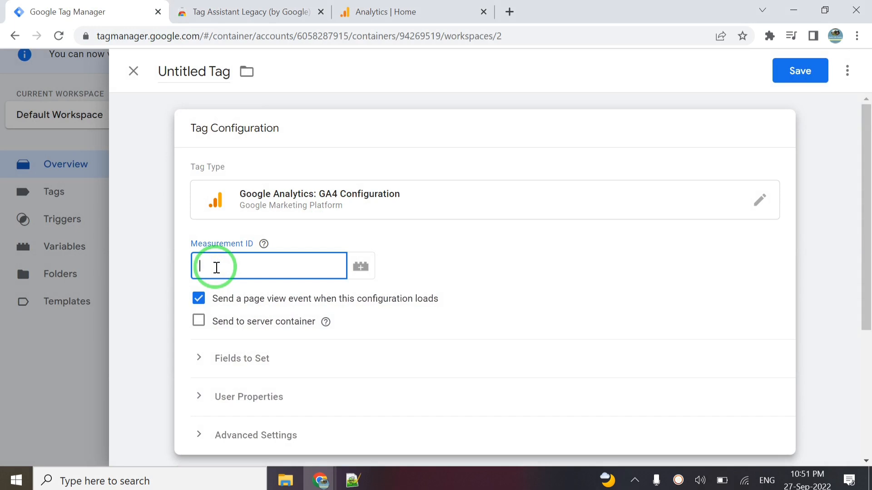
left_click(418, 7)
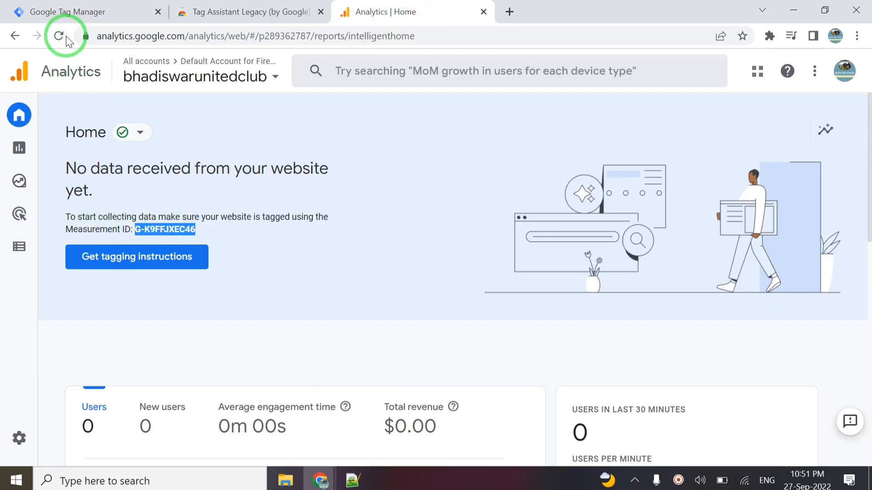
left_click(82, 14)
left_click(283, 258)
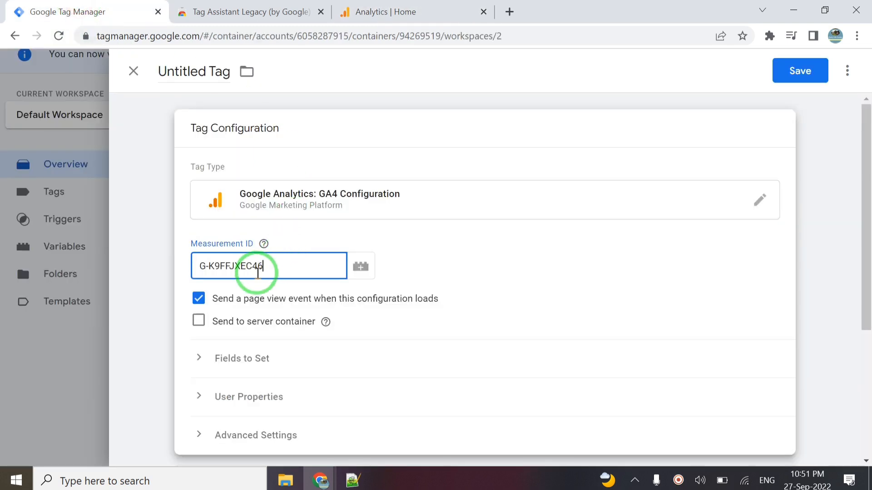
left_click(325, 322)
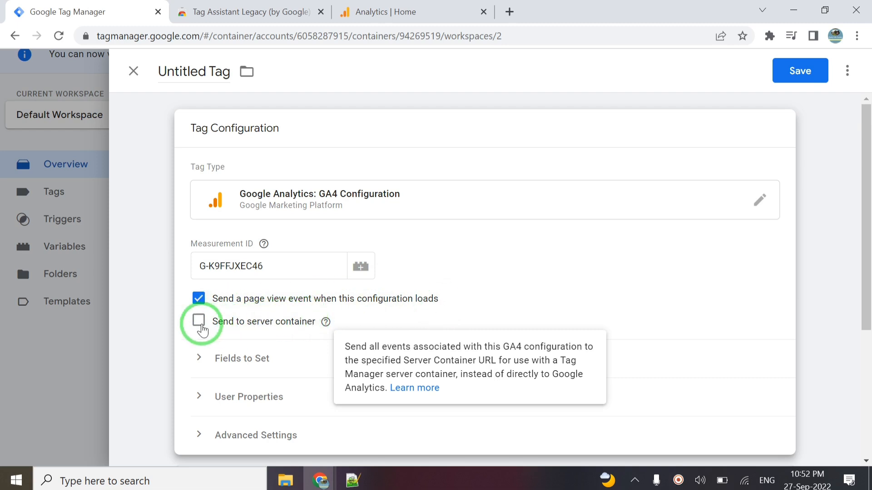
- Try Send to server container, then turn it back off so it stays disabled
left_click(199, 321)
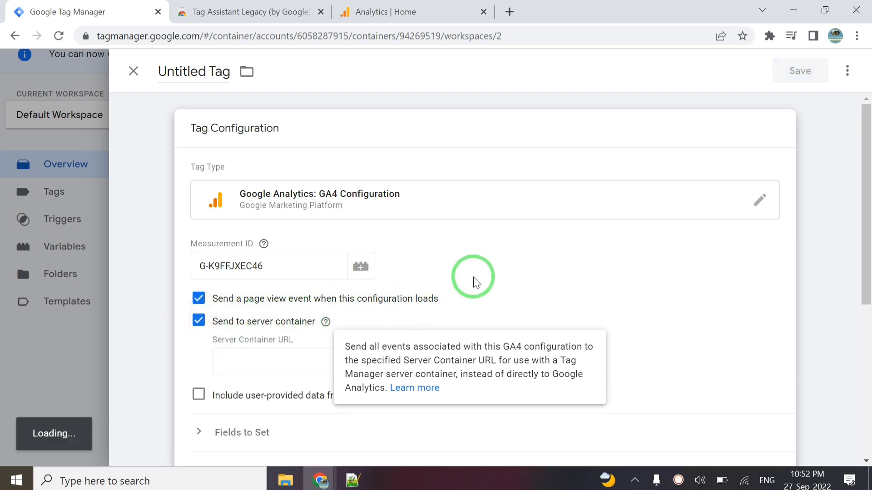
scroll(472, 281, "down", 3)
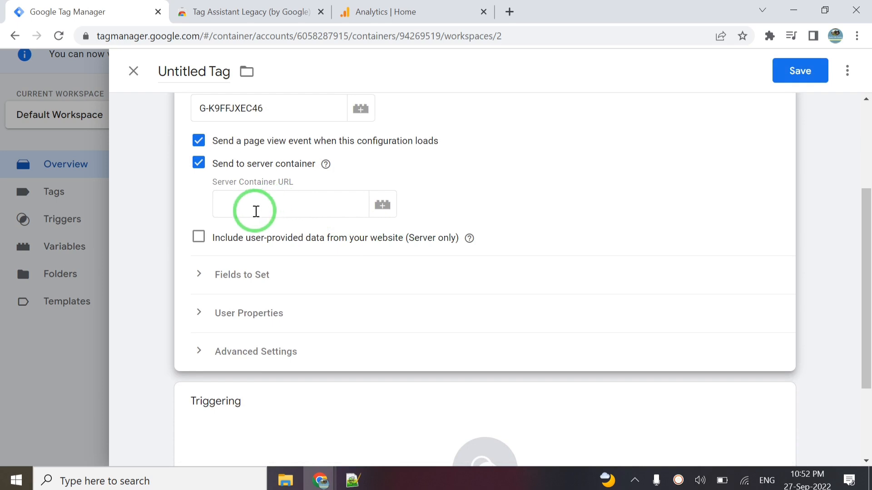
left_click(255, 211)
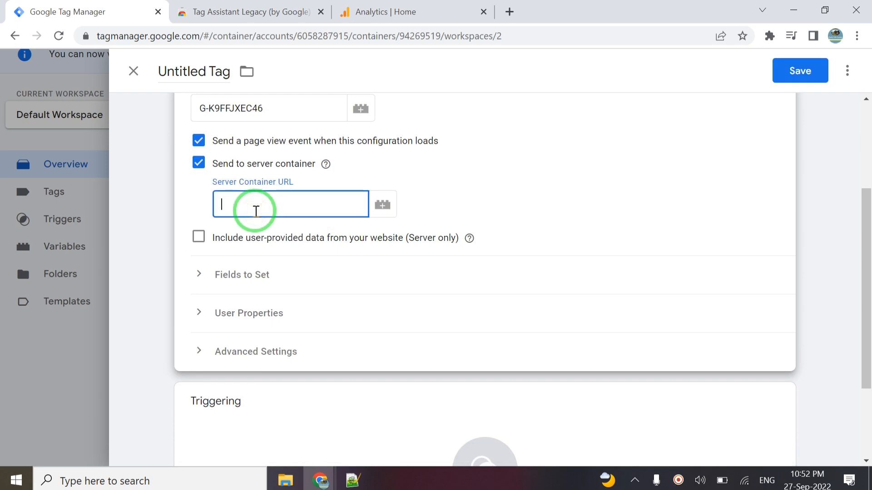
left_click(469, 237)
scroll(428, 331, "down", 3)
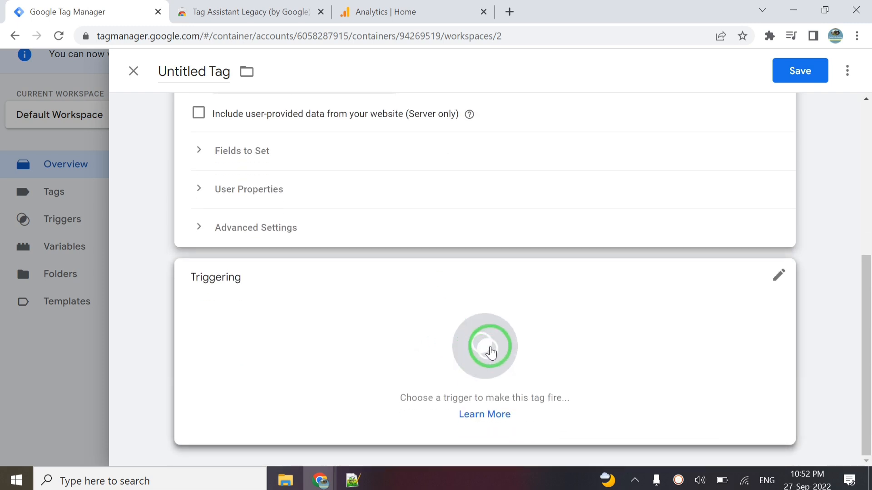
scroll(500, 218, "up", 6)
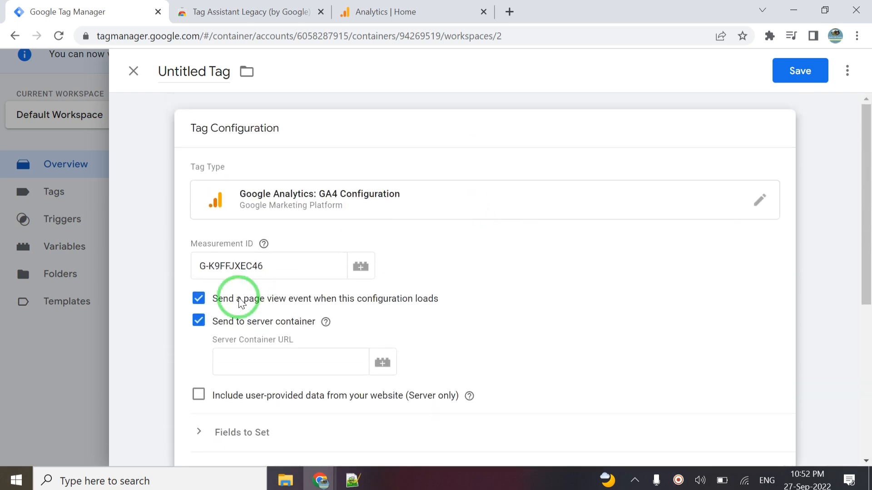
left_click(198, 322)
left_click(198, 322)
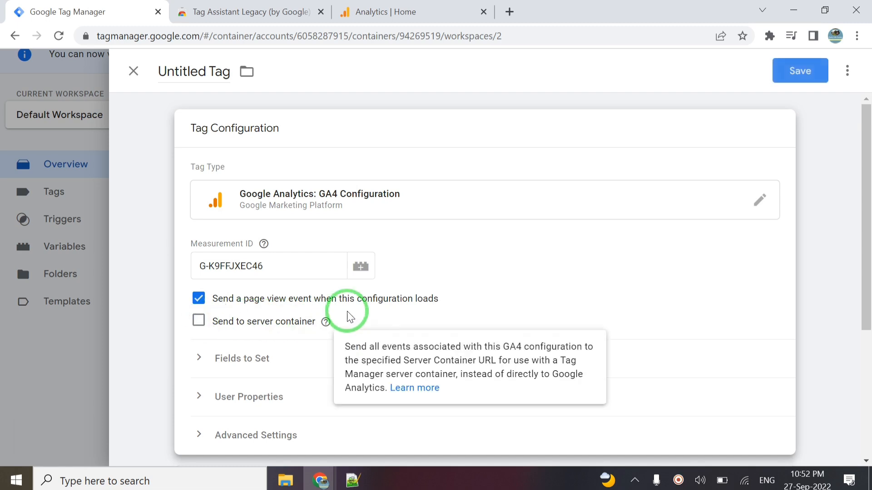
scroll(346, 313, "down", 5)
- Set All Pages (Page View) as the tag's firing trigger
left_click(472, 347)
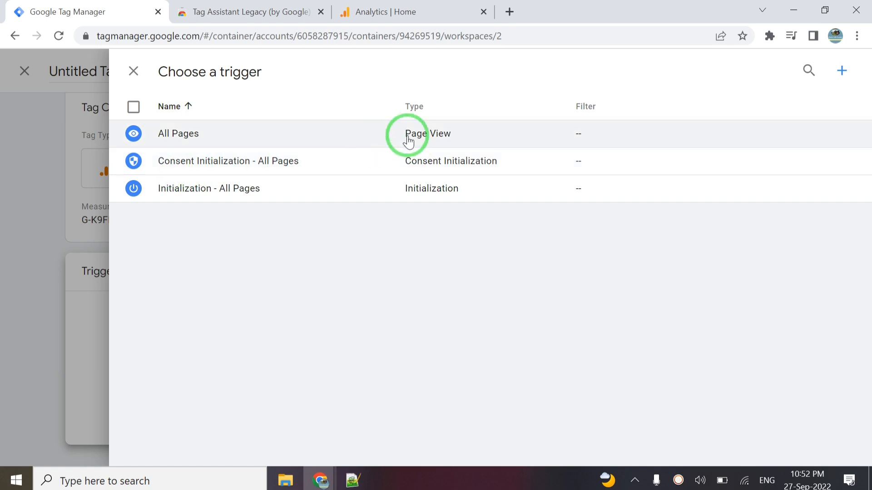
left_click(417, 136)
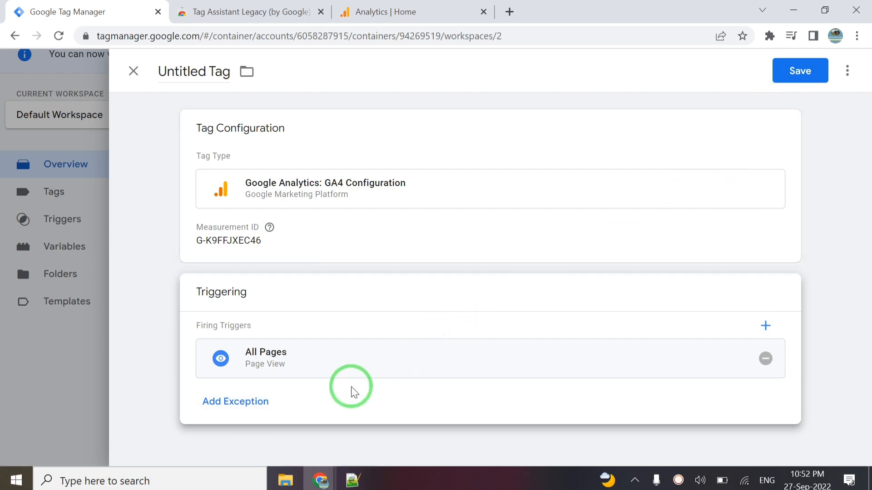
left_click(351, 478)
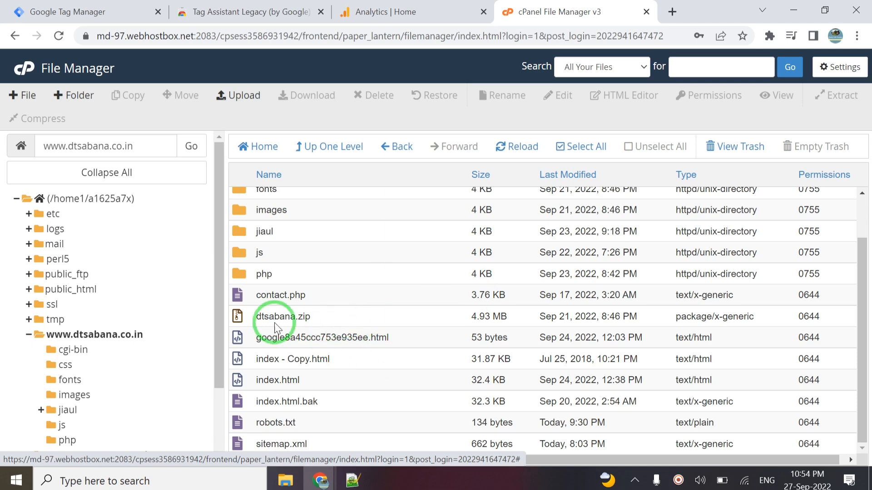
- Check the Tag Manager noscript line in index.html, then open the local dtsabana folder
left_click(352, 480)
left_click(523, 339)
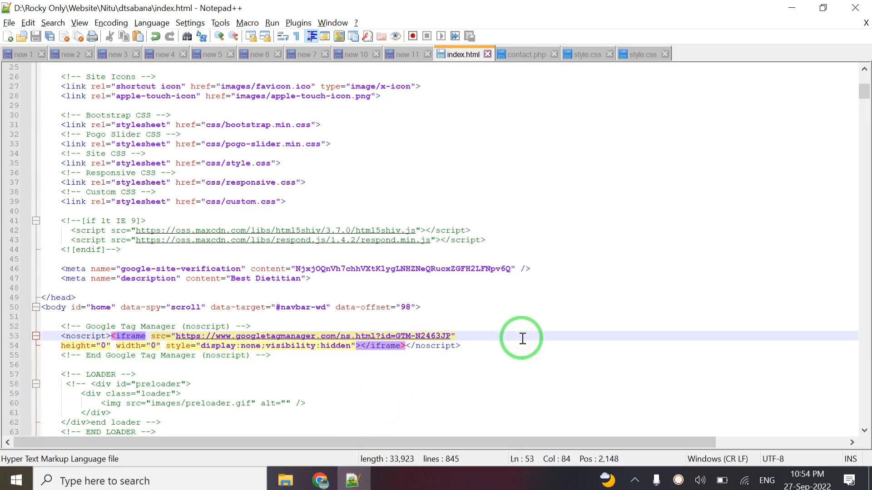
key("super+d")
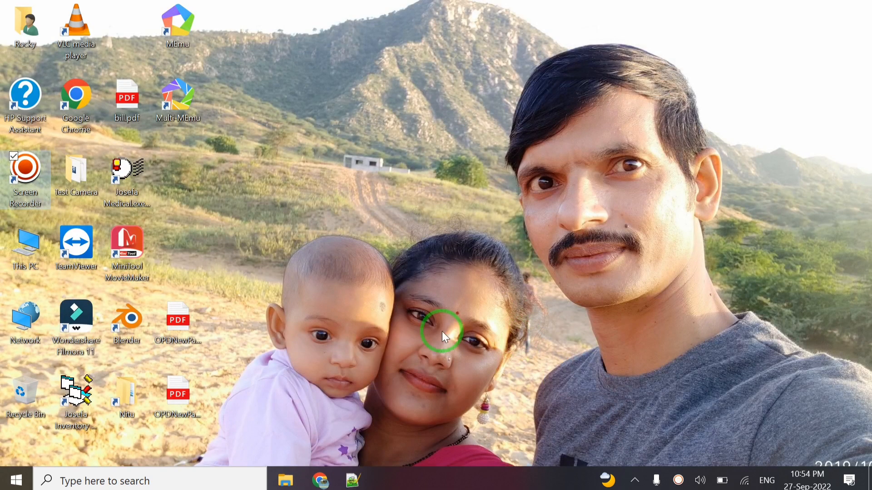
double_click(132, 395)
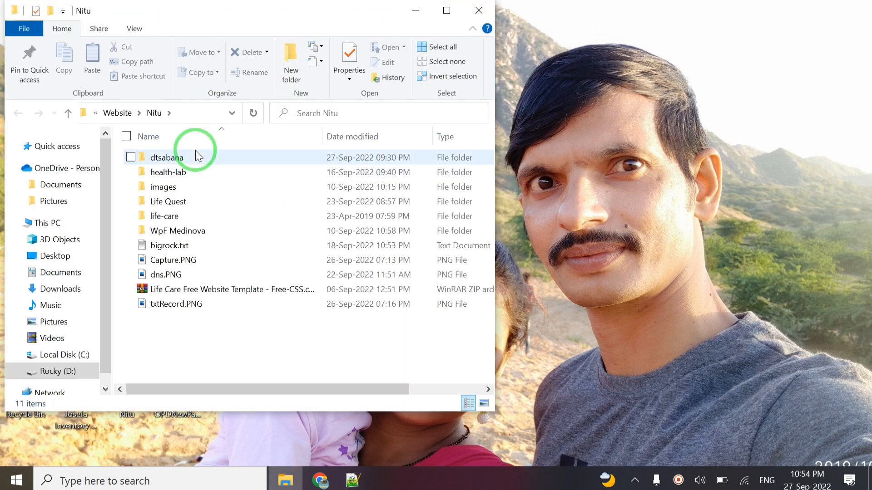
double_click(182, 158)
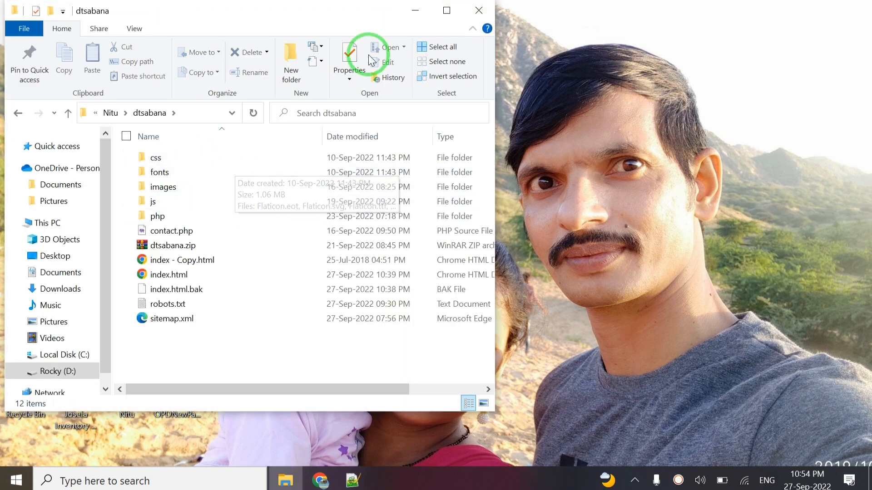
mouse_move(318, 483)
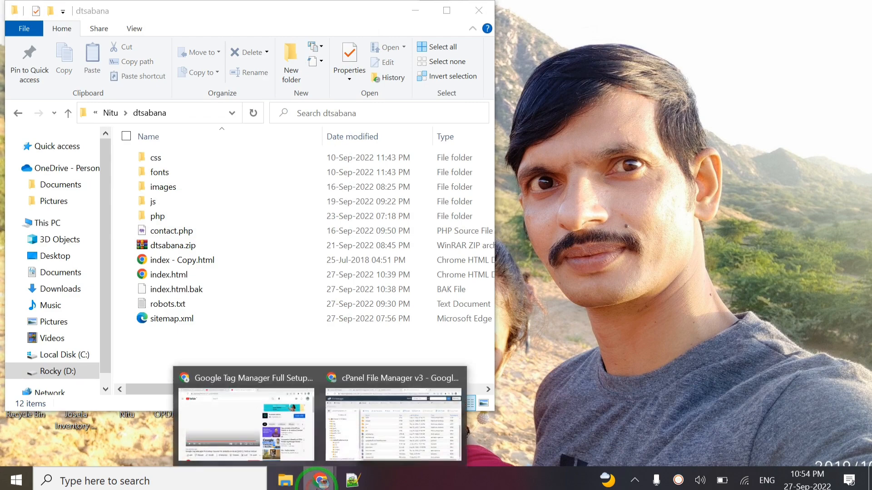
left_click(377, 436)
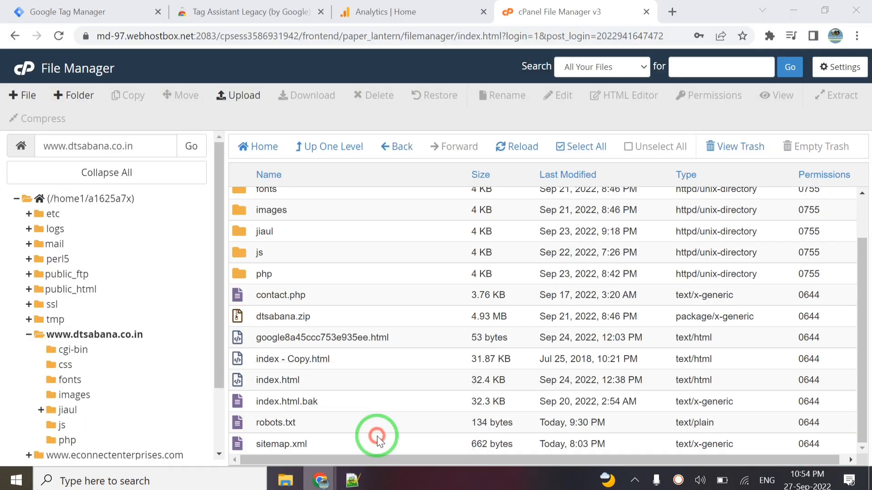
left_click(237, 93)
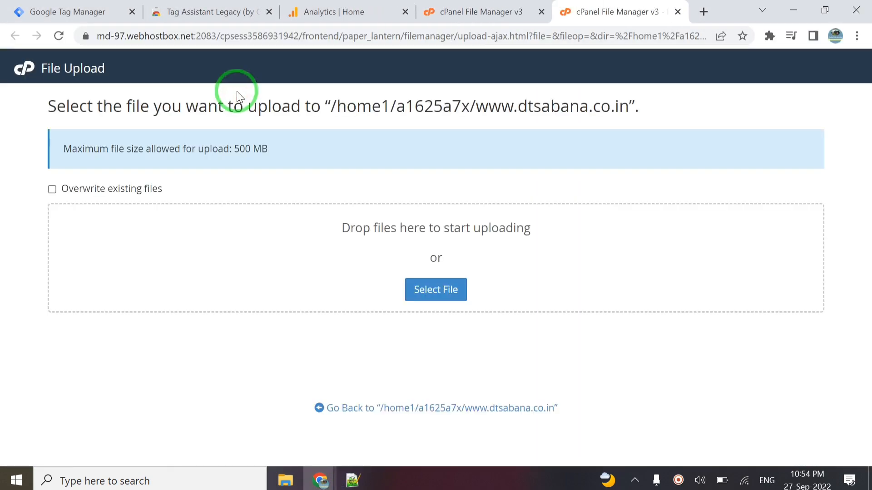
key("alt+Tab")
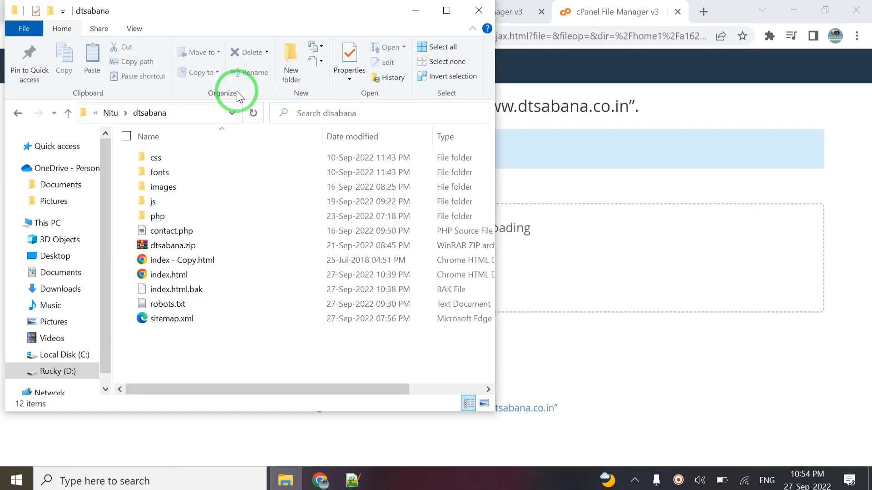
left_click(178, 275)
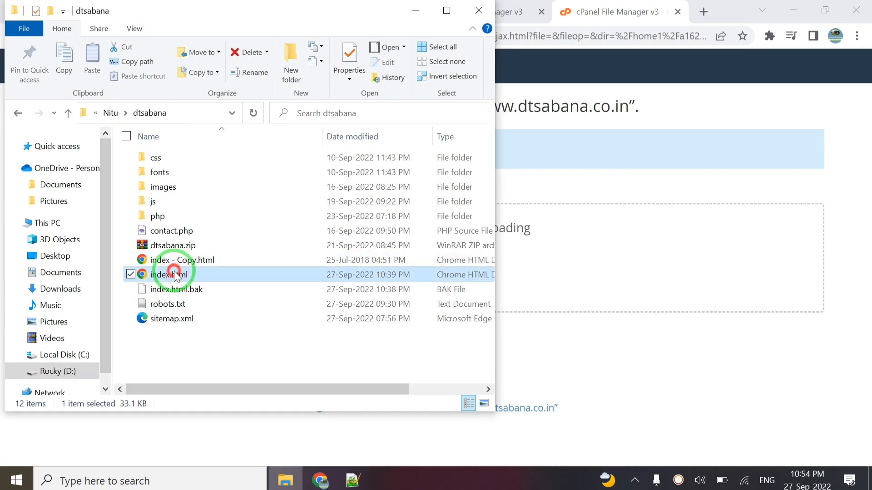
left_click_drag(176, 275, 568, 264)
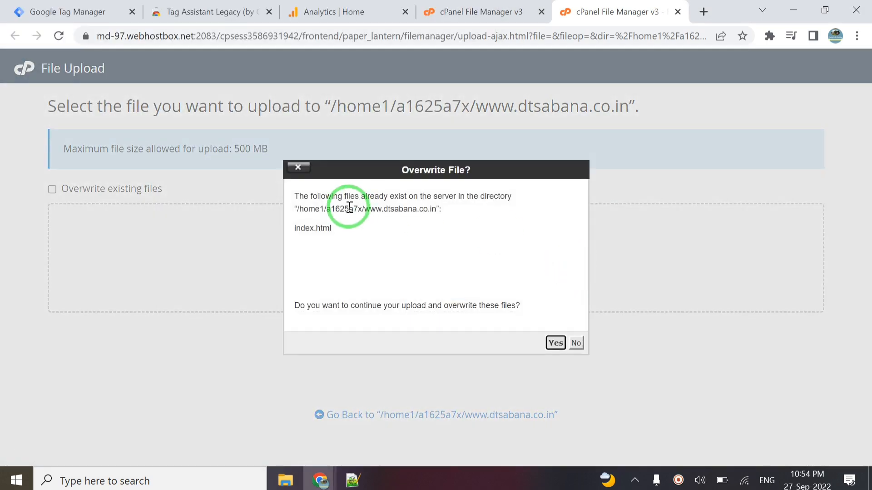
left_click(555, 344)
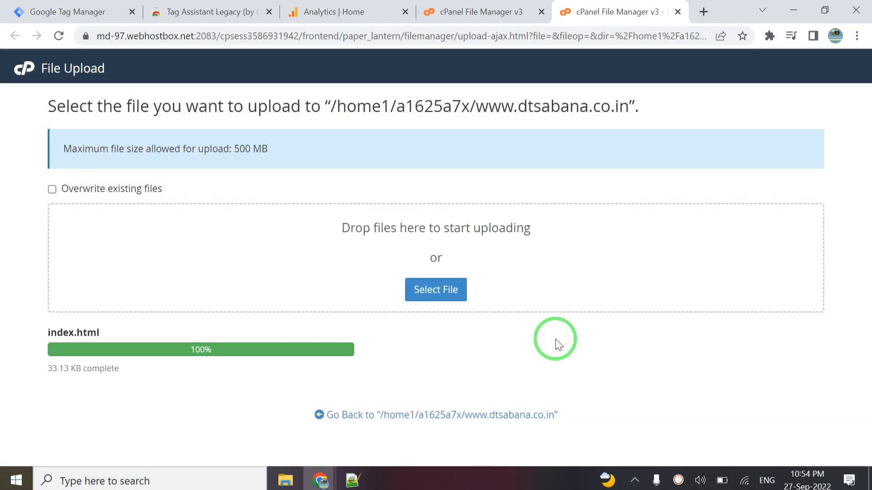
left_click(79, 11)
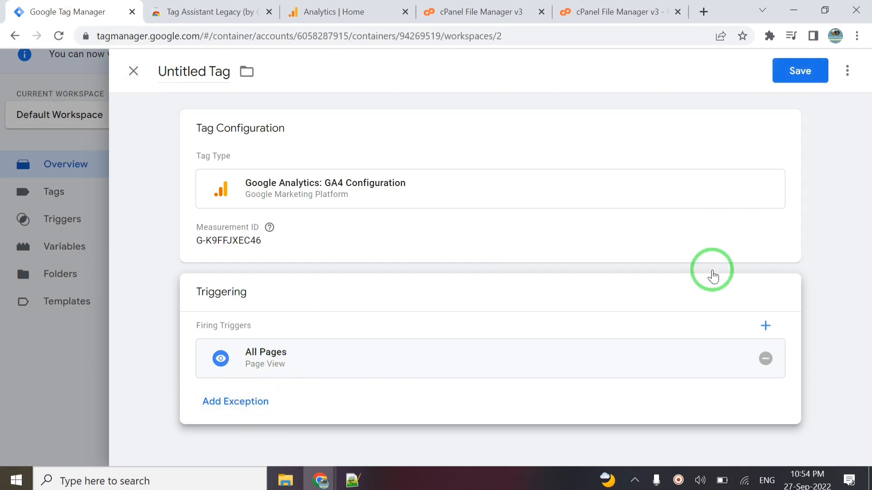
- Save the tag under its default name, Google Analytics GA4 Configuration
left_click(794, 78)
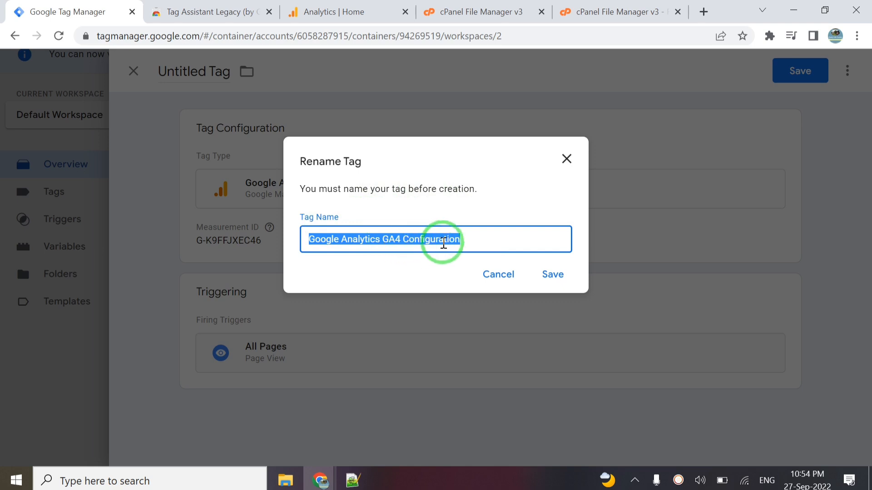
left_click(552, 275)
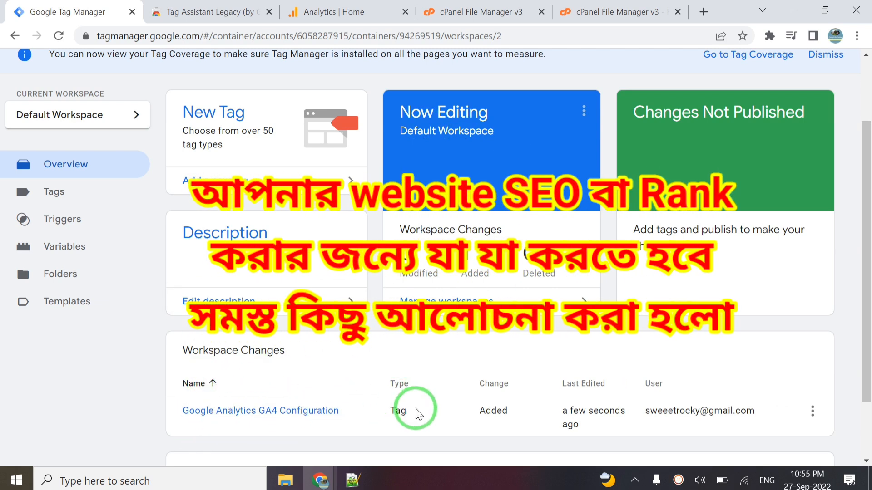
scroll(654, 408, "down", 3)
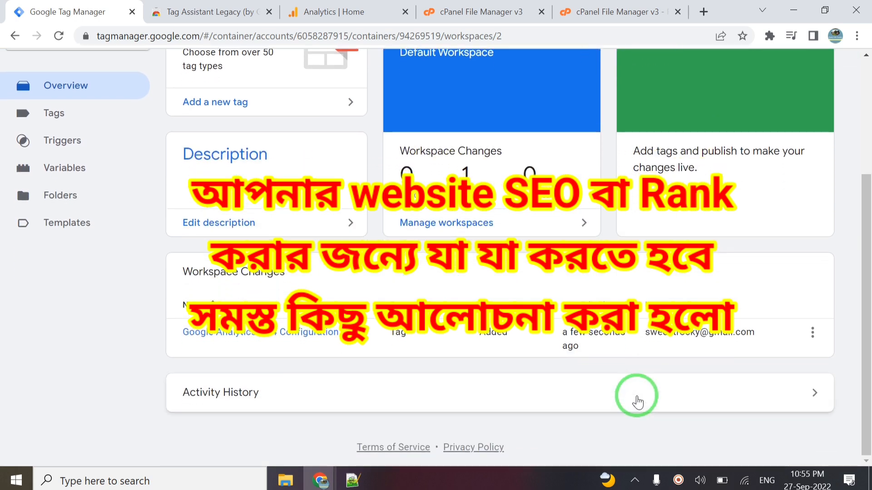